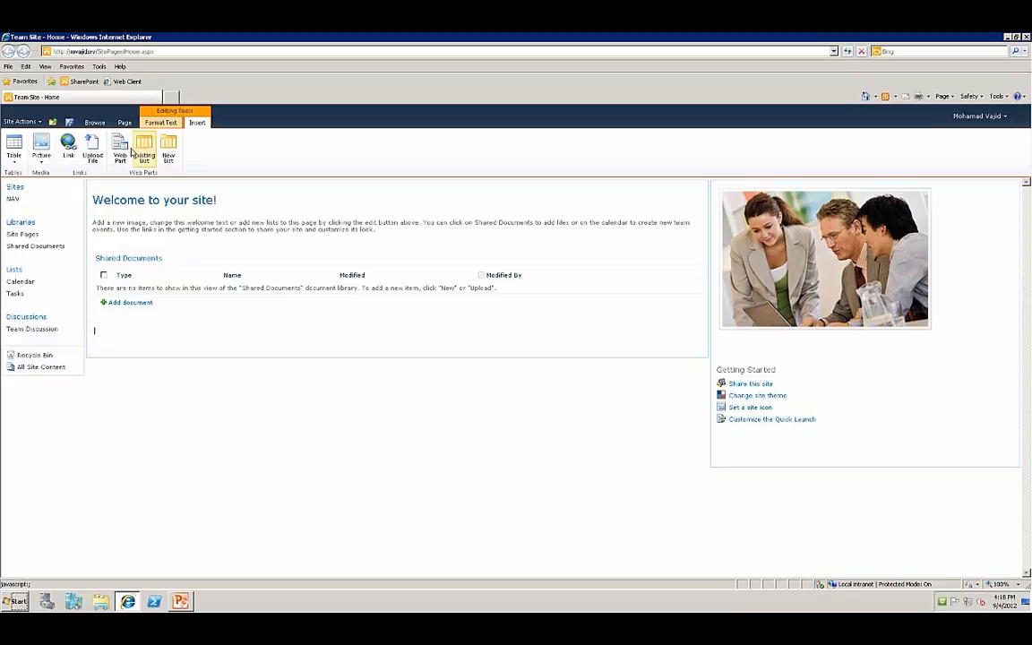
Insert the Microsoft Dynamics NAV Web Part from the Miscellaneous category into the home page's Rich Content area.
left_click(120, 146)
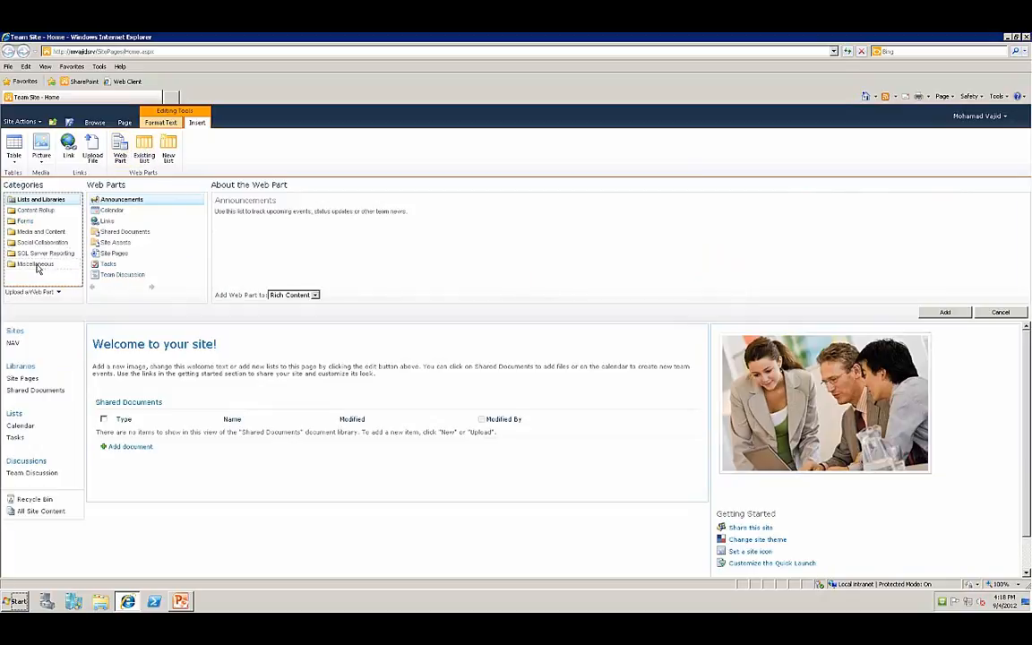
left_click(36, 264)
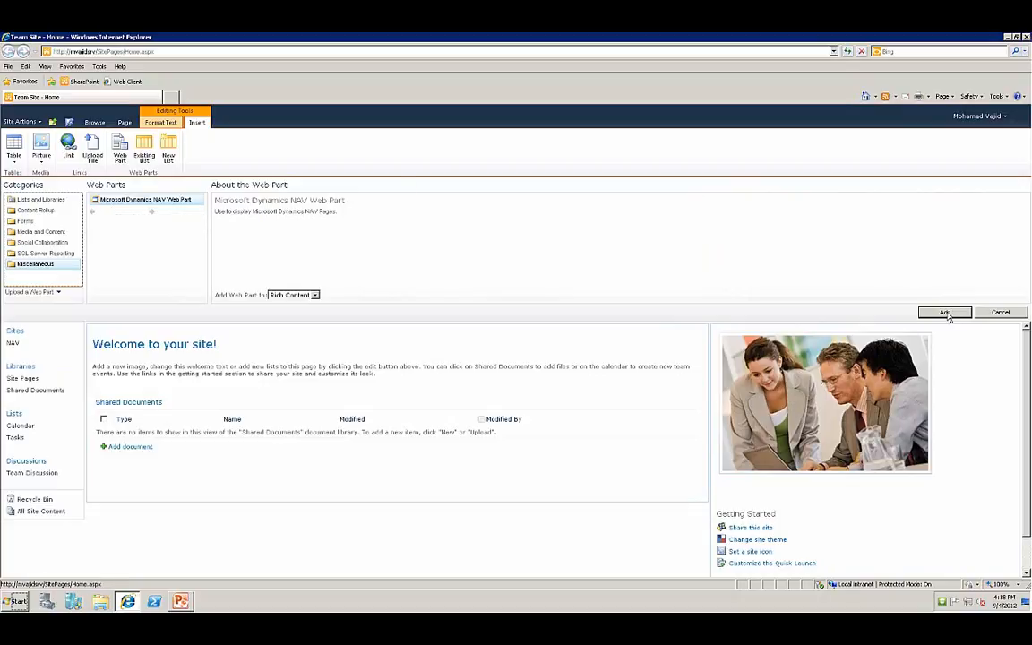
left_click(947, 314)
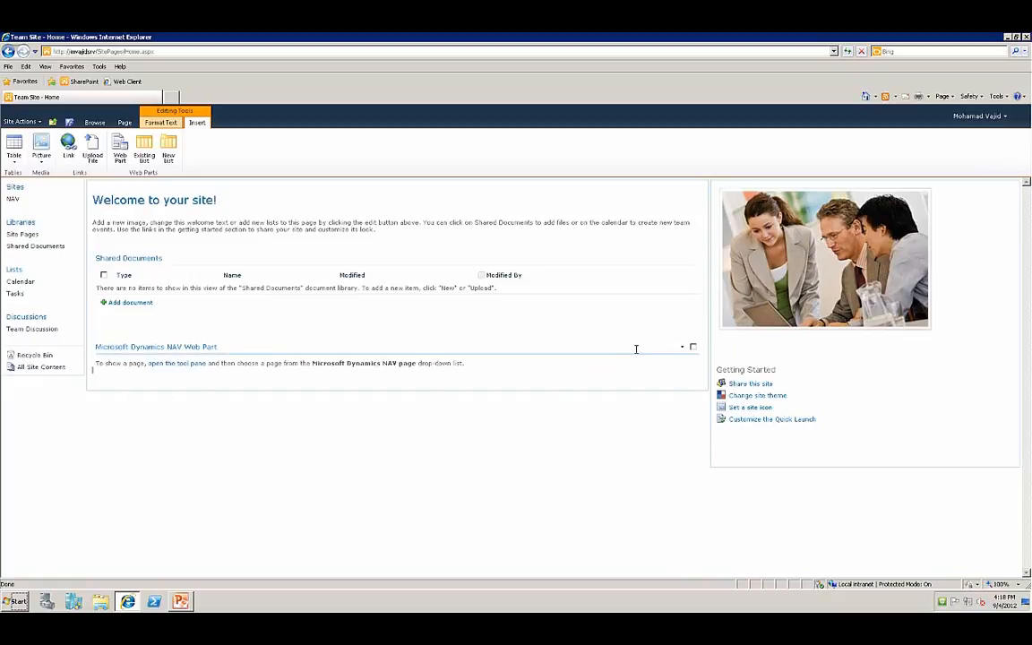
Save the page changes and set the new web part's Microsoft Dynamics NAV page to Customer Card (21), acknowledging the demonstration company notice.
left_click(180, 367)
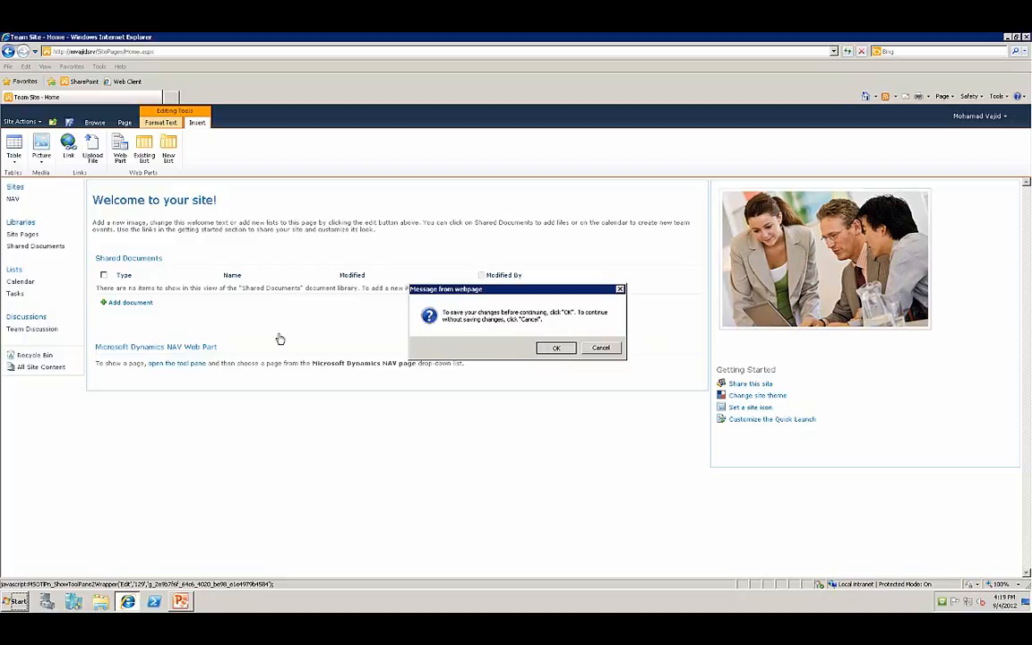
key("Return")
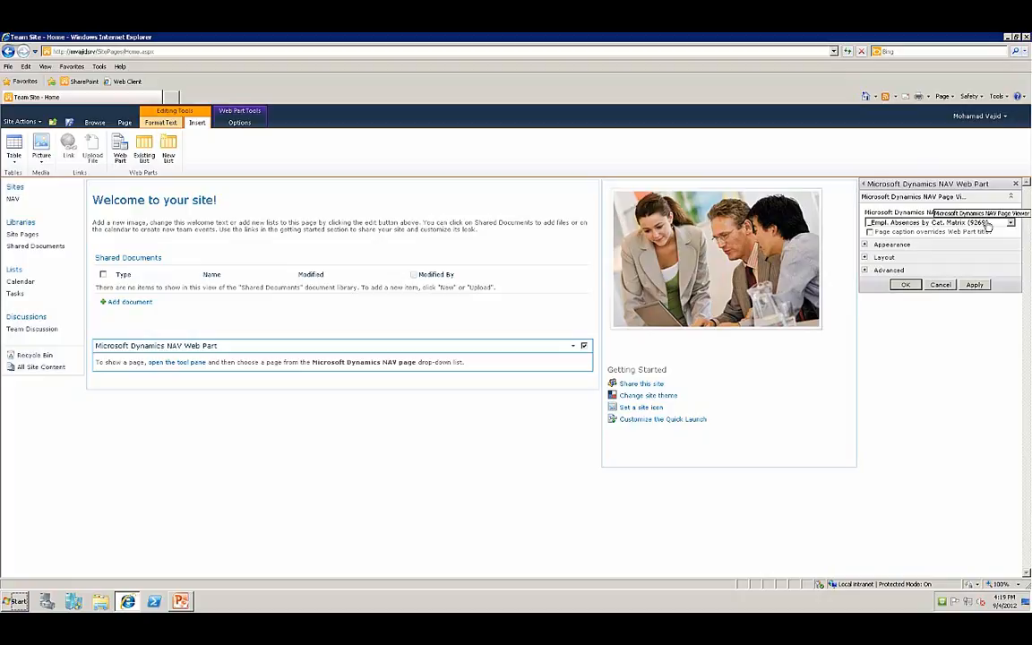
left_click(1010, 223)
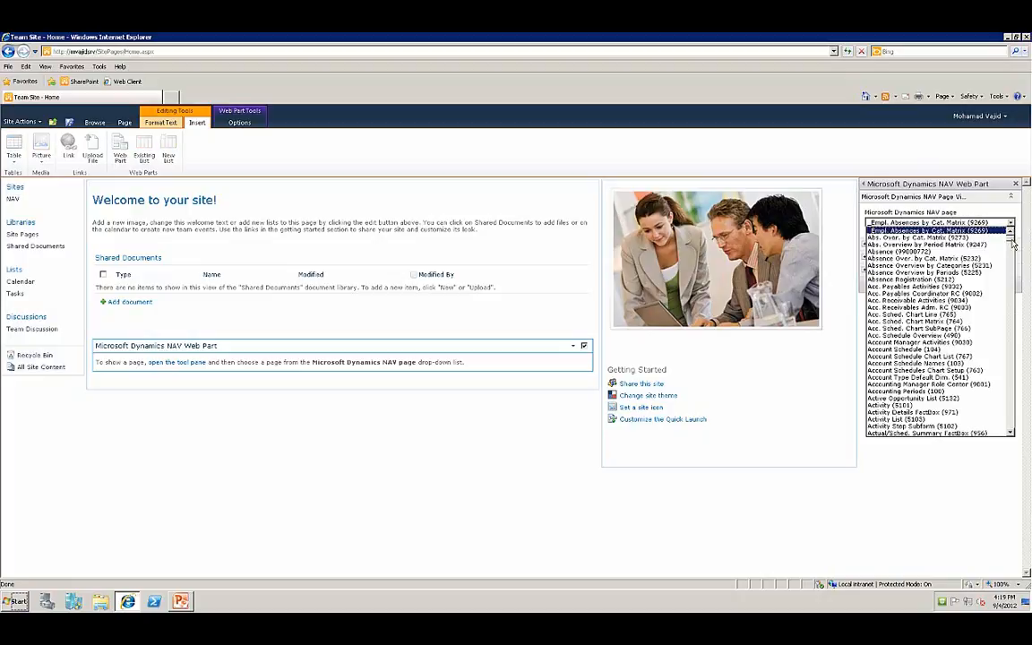
left_click_drag(1013, 243, 1009, 271)
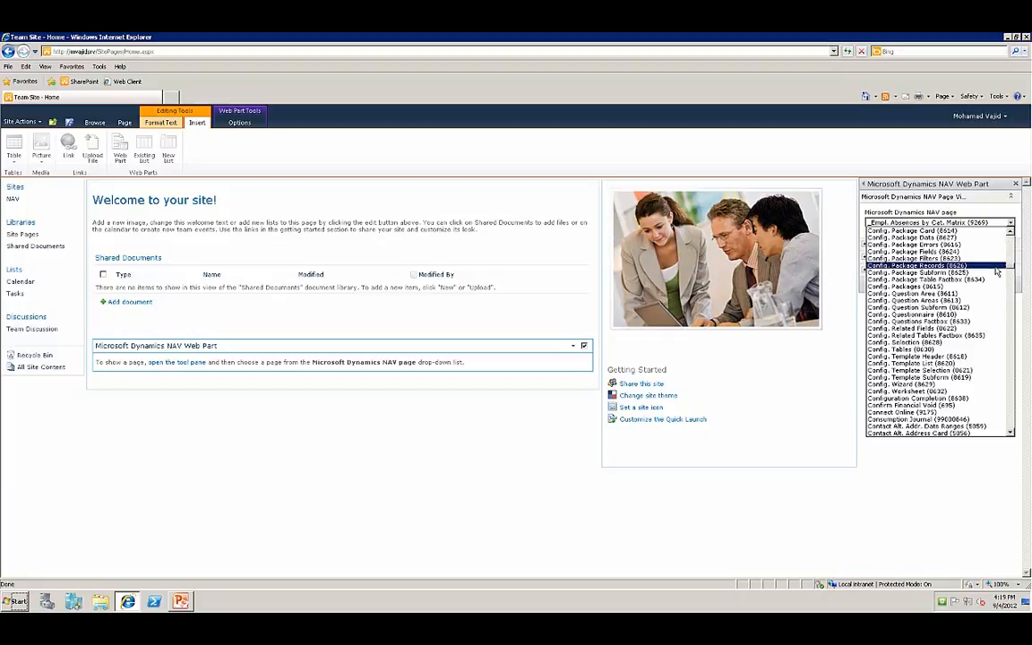
type("cus")
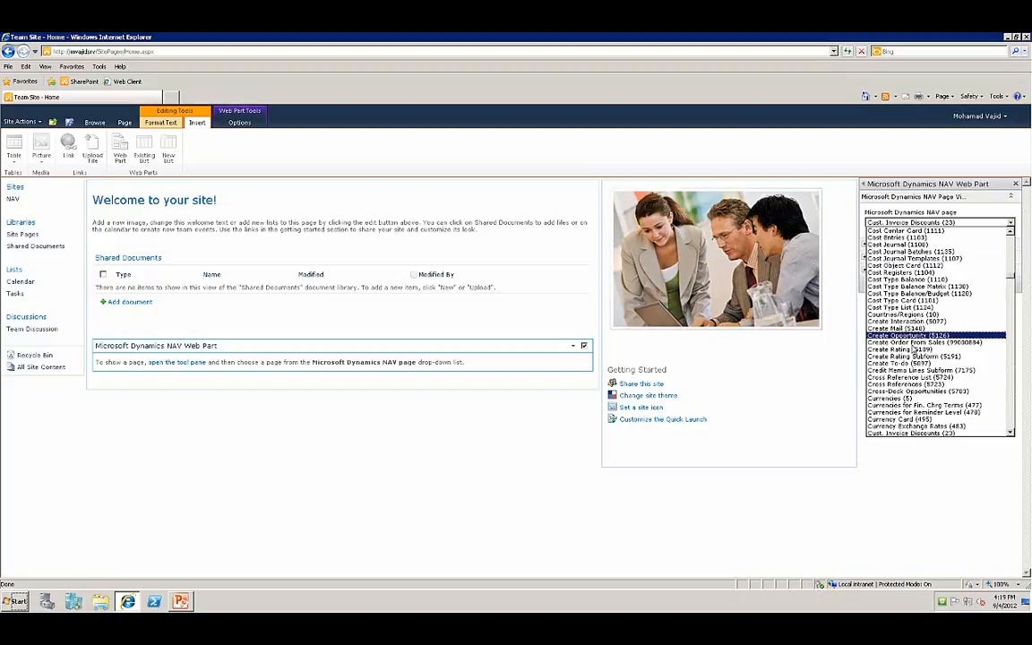
scroll(932, 358, "down", 6)
scroll(932, 363, "down", 4)
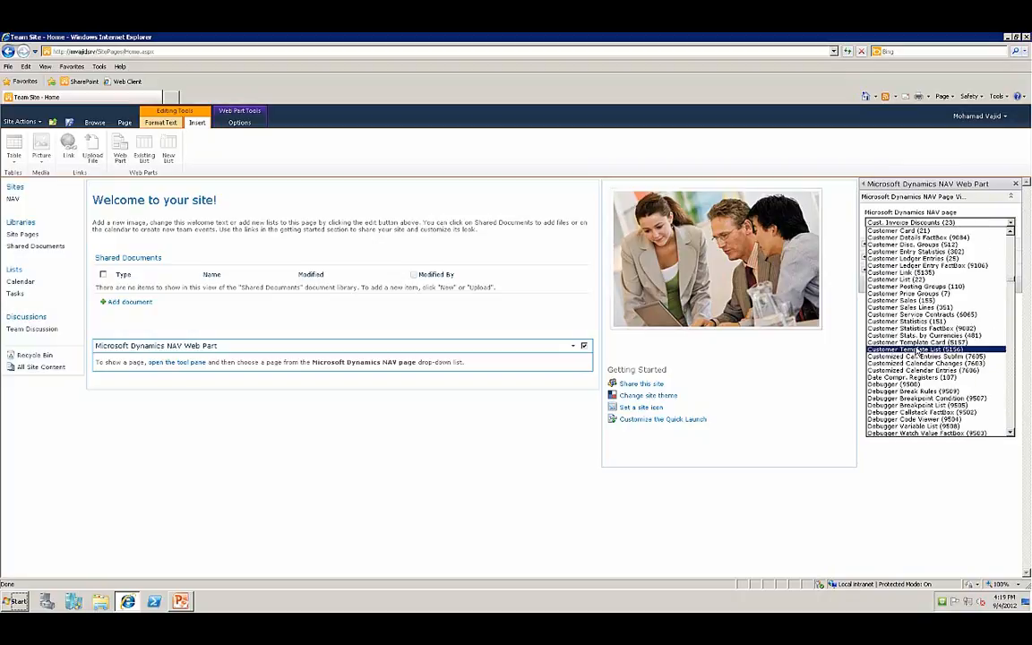
left_click(901, 272)
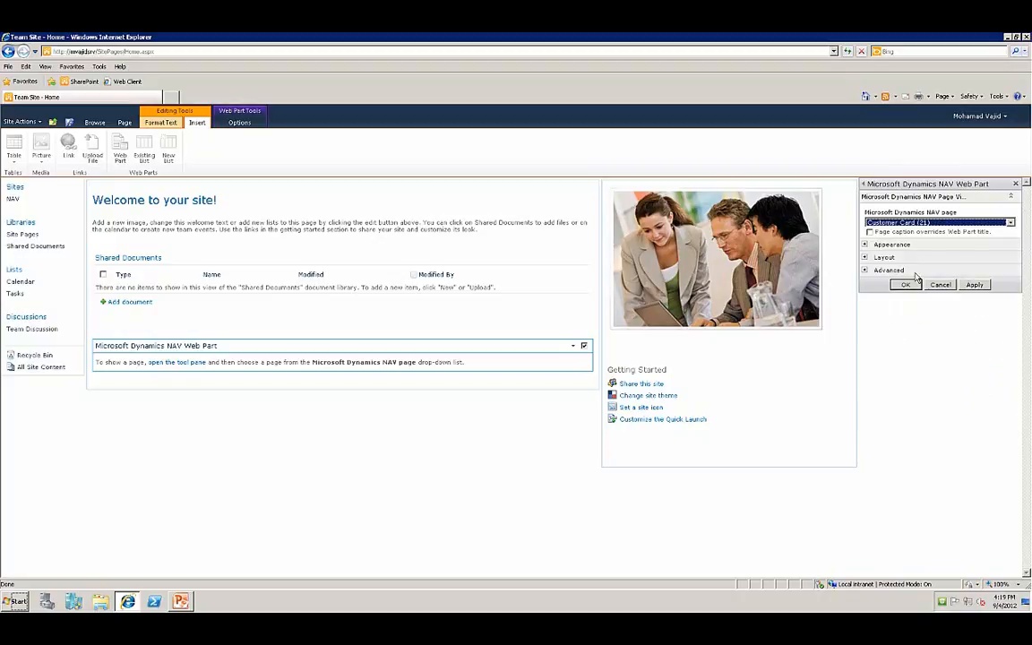
left_click(975, 285)
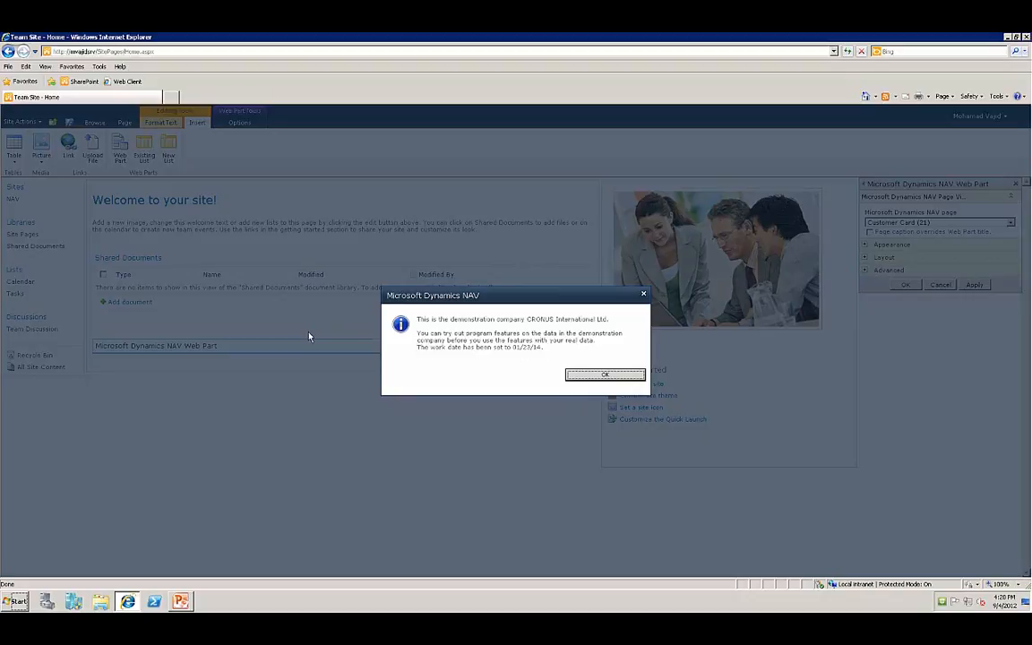
key("Return")
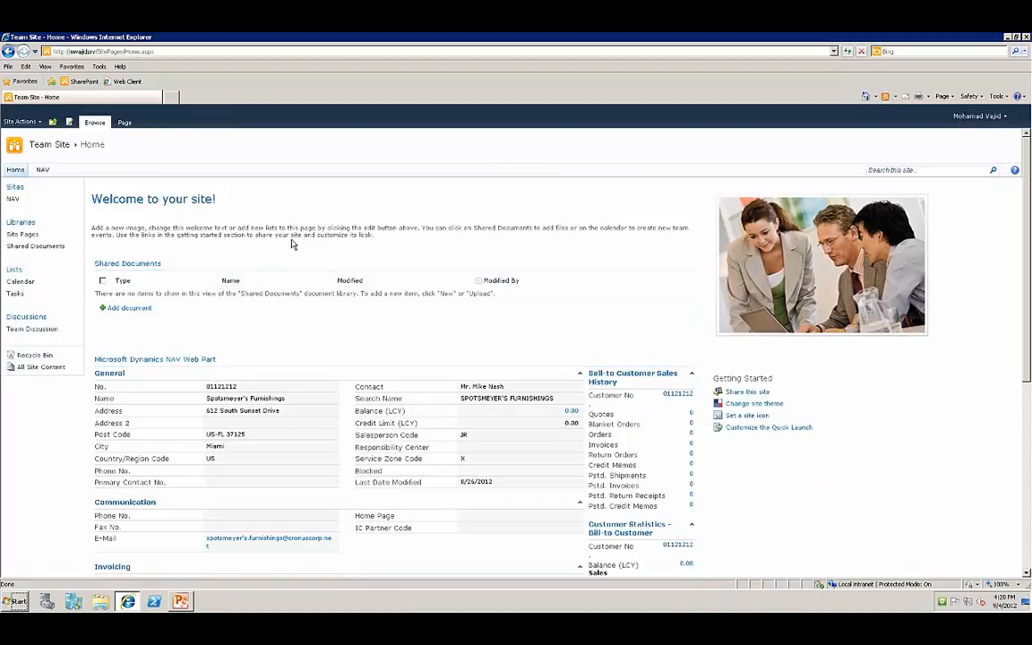
Examine the customer card shown on the home page, from its General section through Shipping, including the sales history and statistics.
scroll(249, 319, "down", 3)
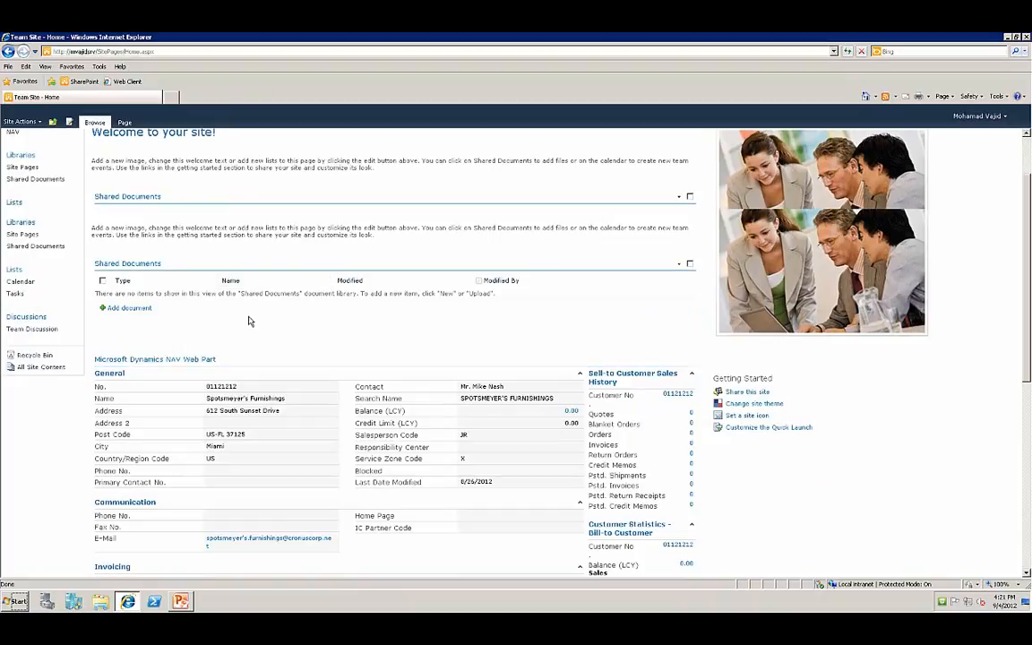
scroll(249, 319, "down", 3)
scroll(249, 321, "up", 2)
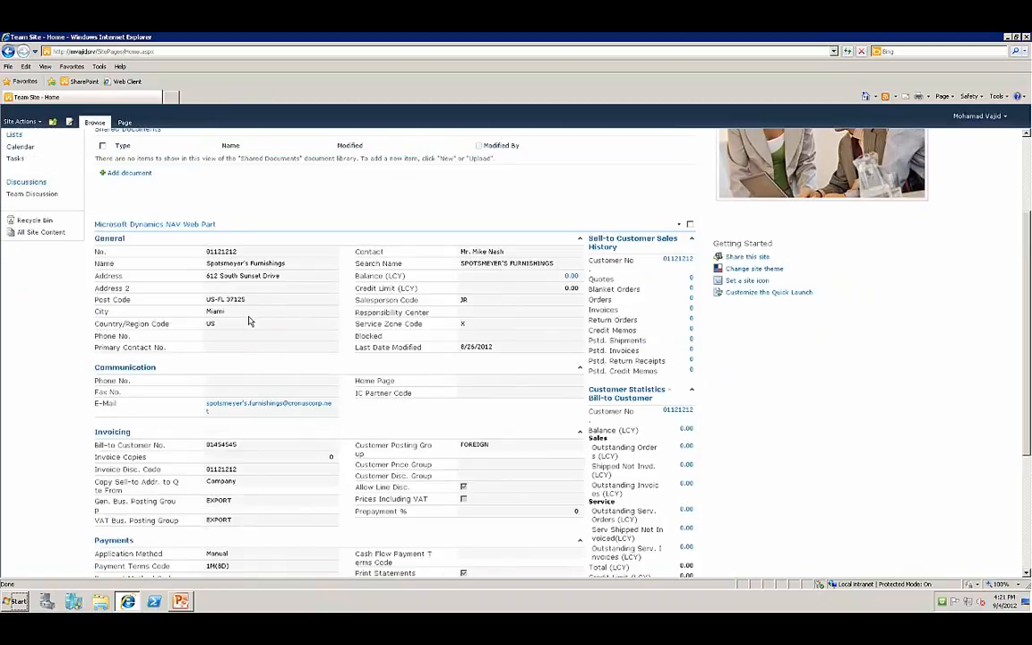
scroll(249, 321, "up", 2)
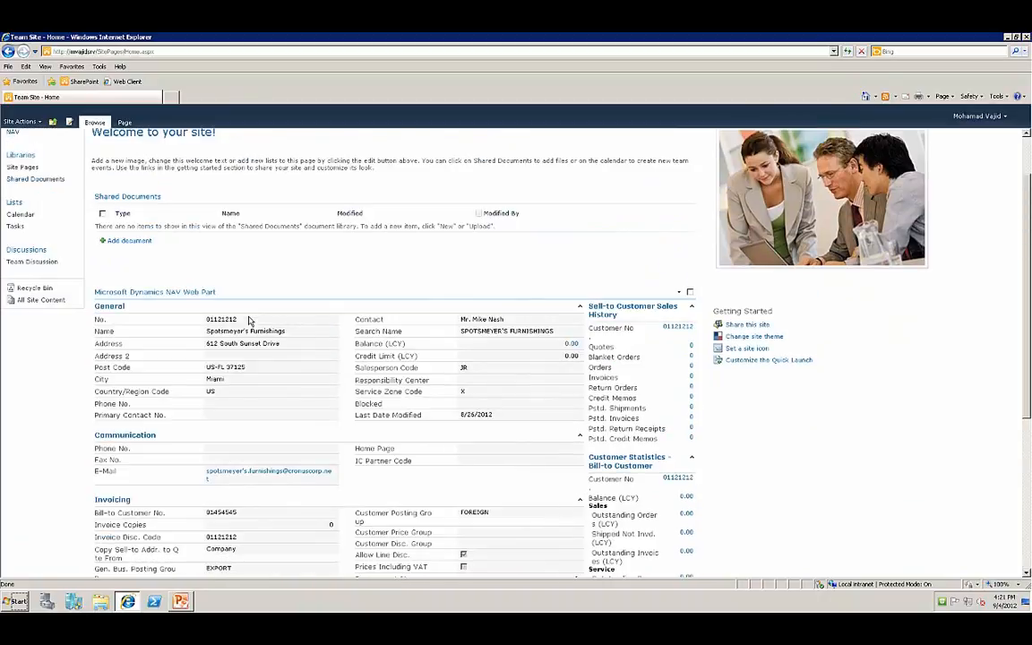
scroll(249, 321, "down", 2)
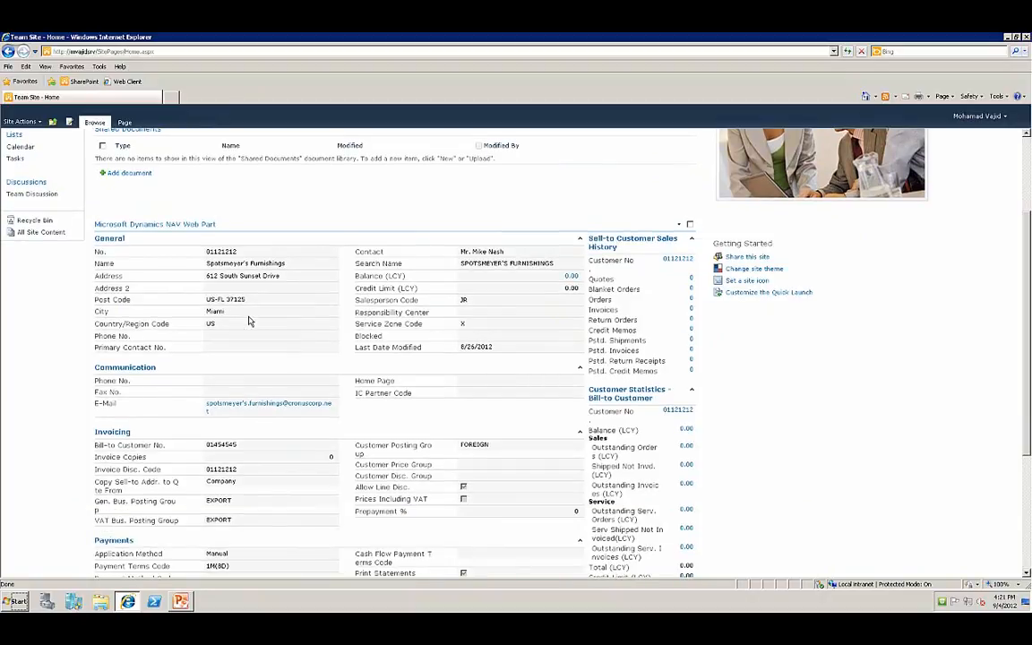
scroll(249, 321, "down", 2)
scroll(250, 320, "down", 2)
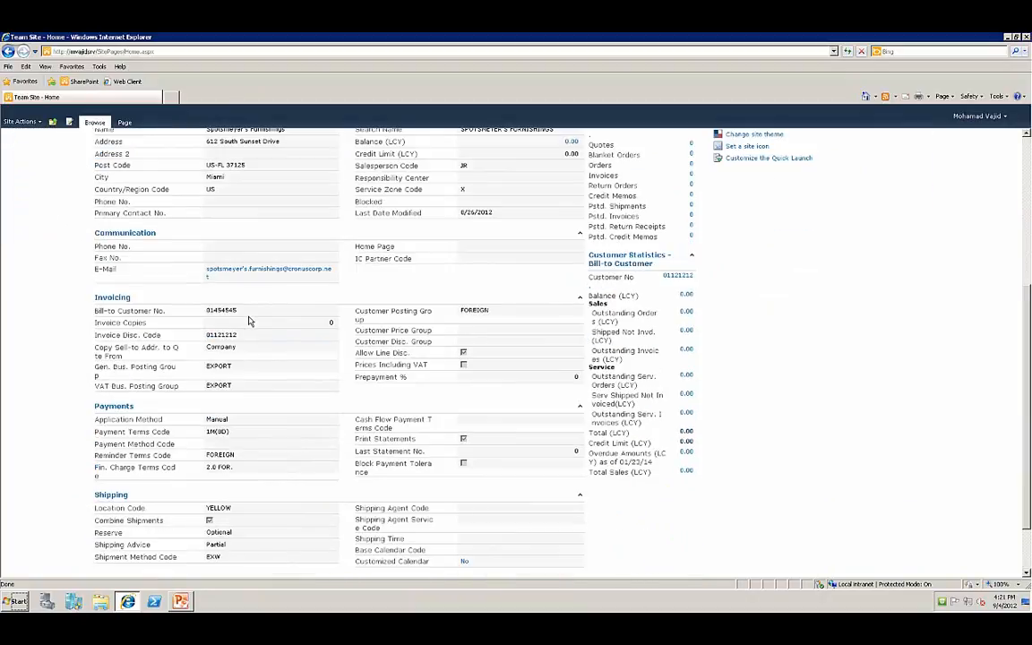
scroll(249, 321, "down", 2)
scroll(249, 321, "up", 6)
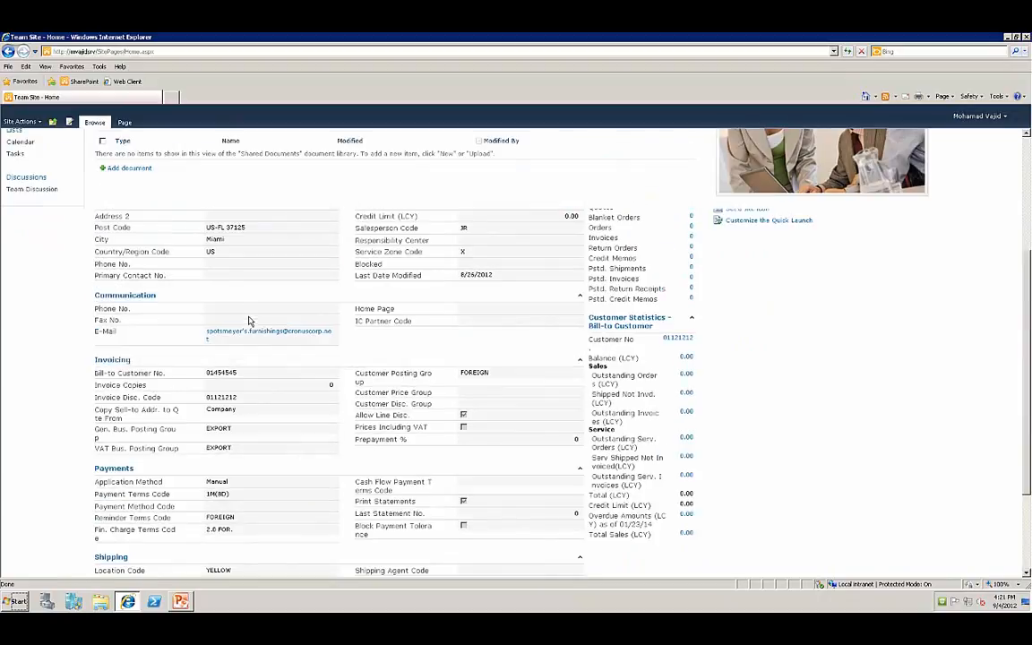
scroll(250, 321, "up", 5)
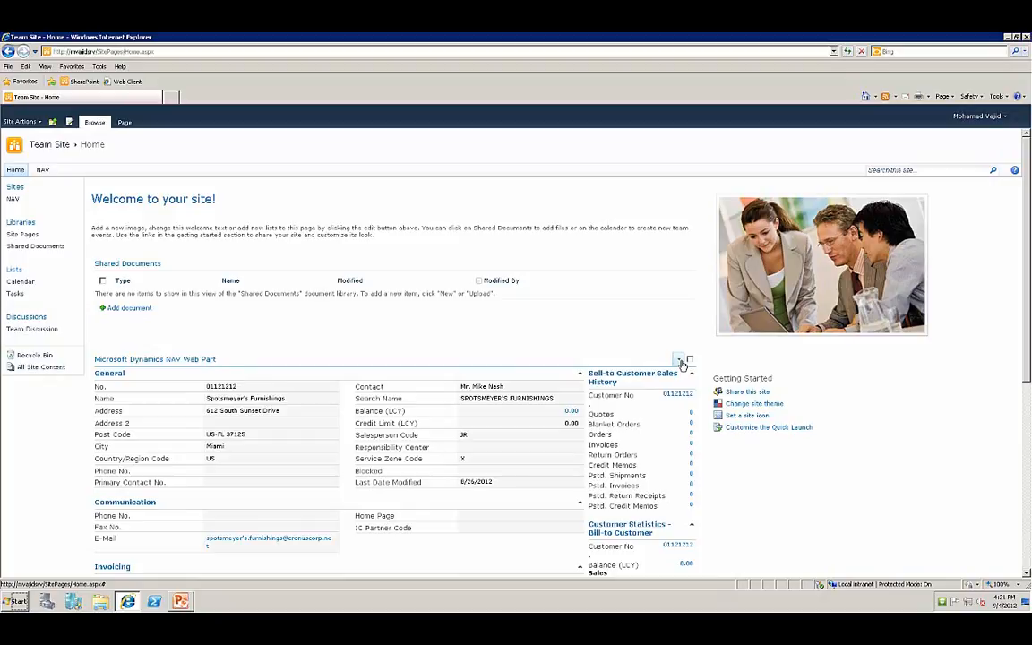
Edit the Microsoft Dynamics NAV Web Part so that the page caption overrides the web part title.
left_click(681, 362)
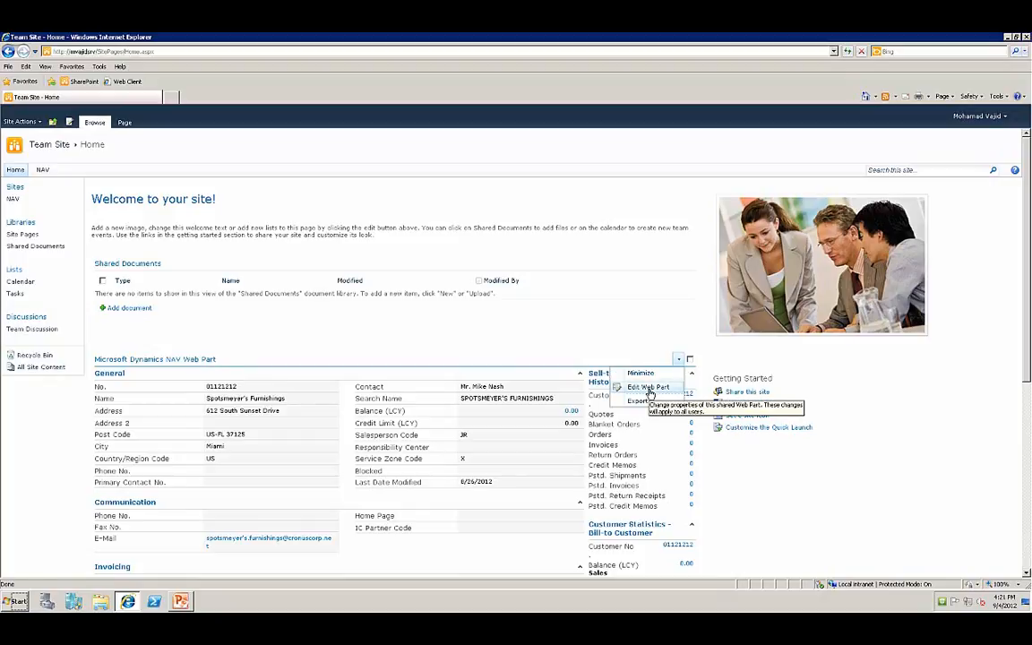
left_click(652, 391)
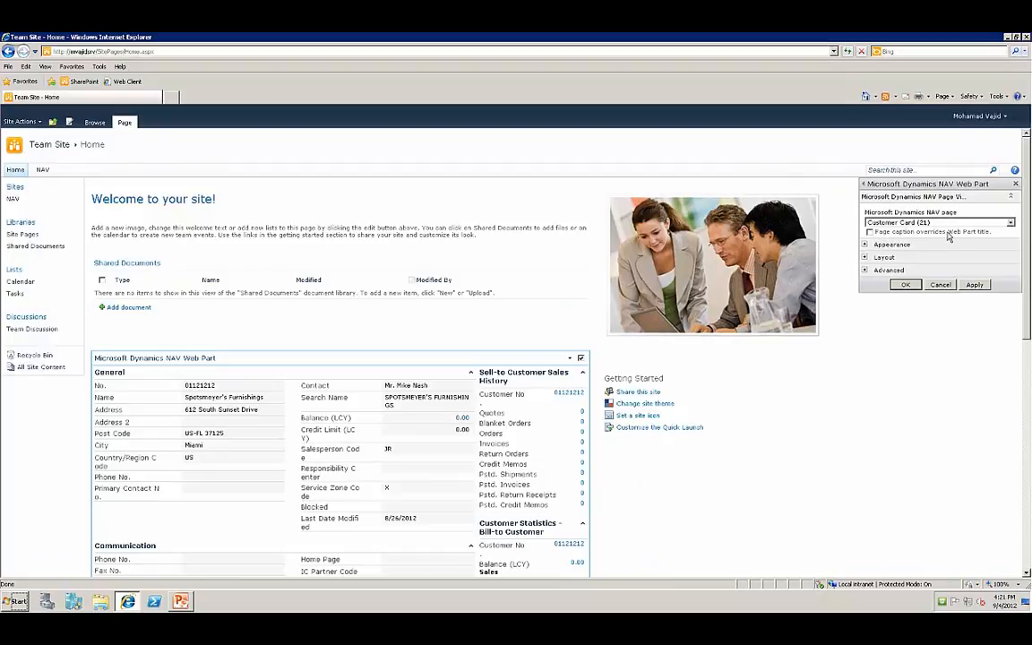
left_click(869, 232)
left_click(975, 285)
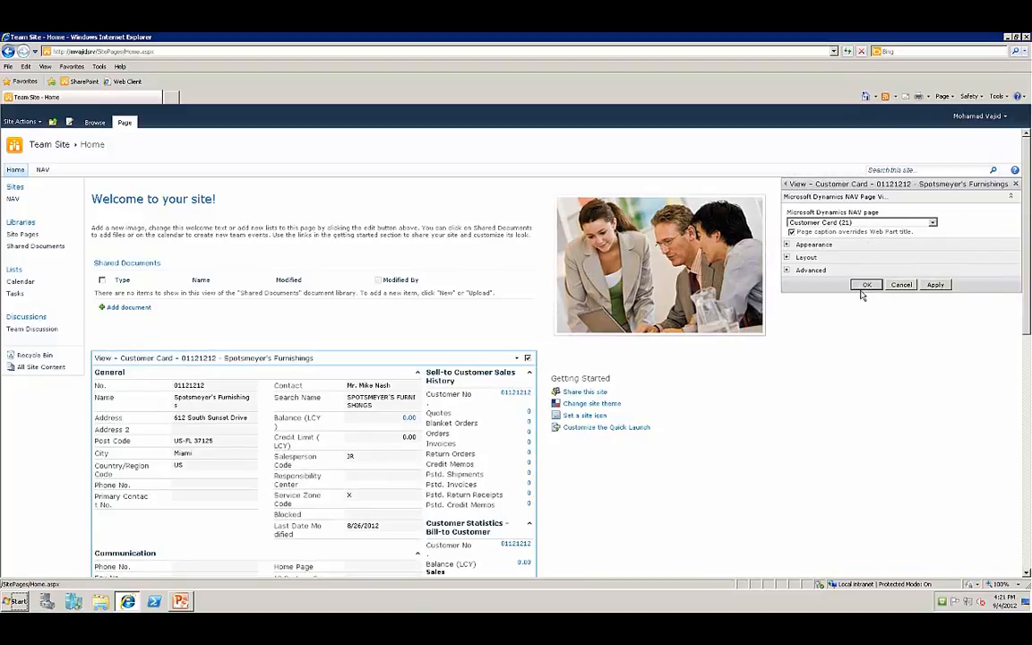
left_click(865, 285)
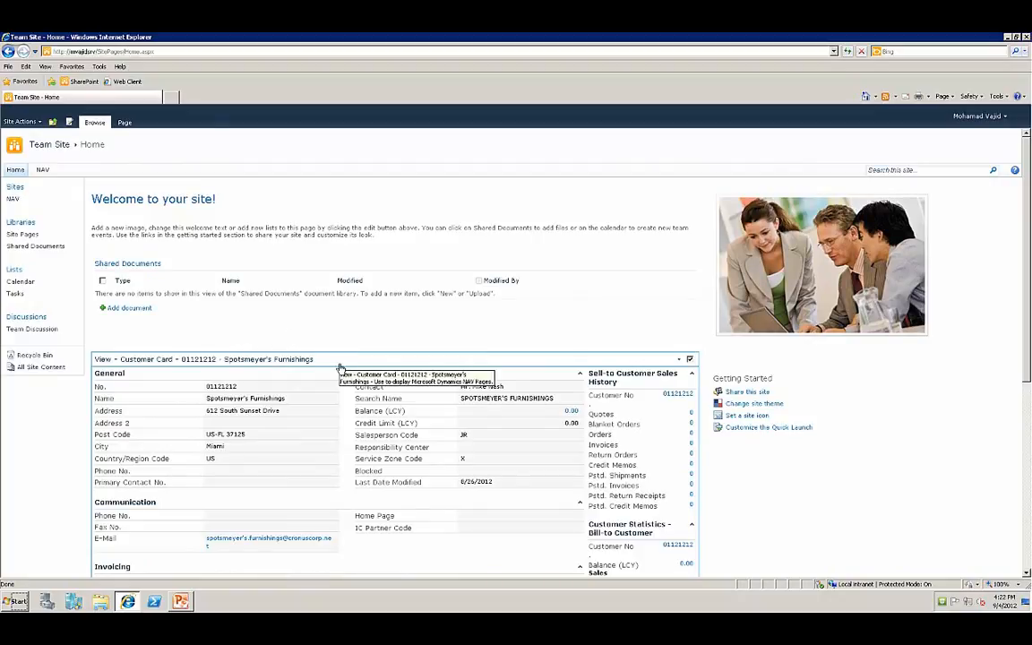
Review the retitled customer card web part from its caption to the Foreign Trade section.
scroll(339, 367, "down", 7)
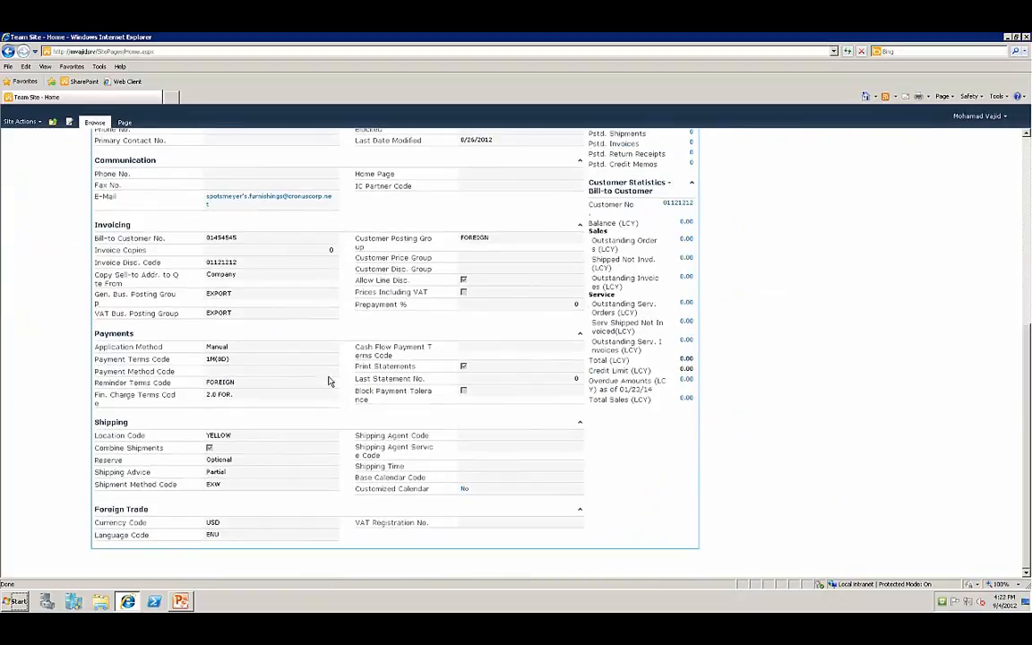
scroll(328, 381, "up", 7)
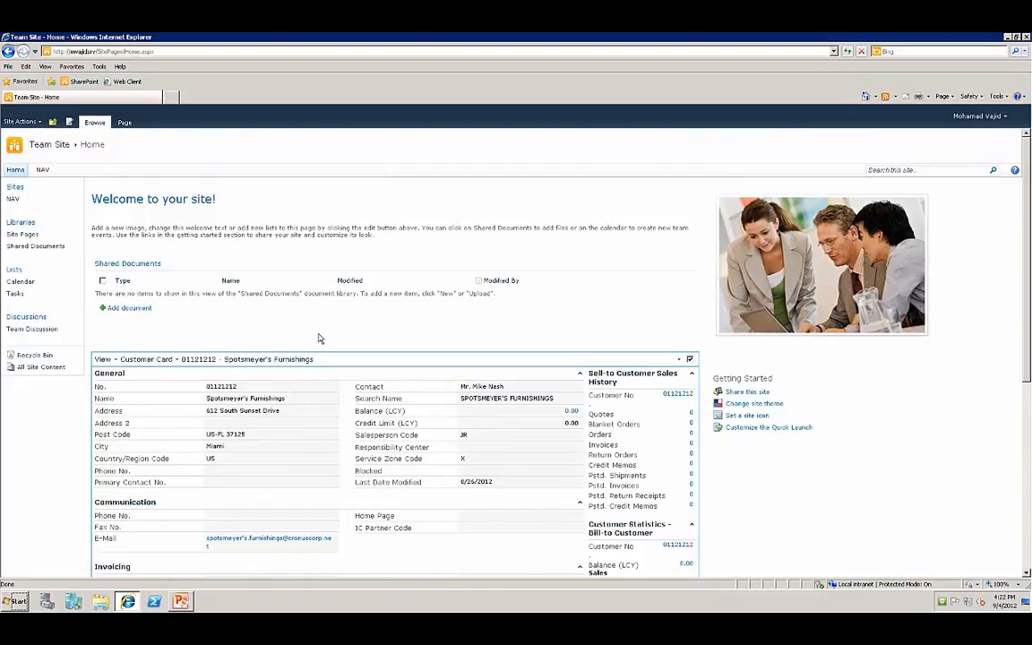
scroll(319, 339, "down", 4)
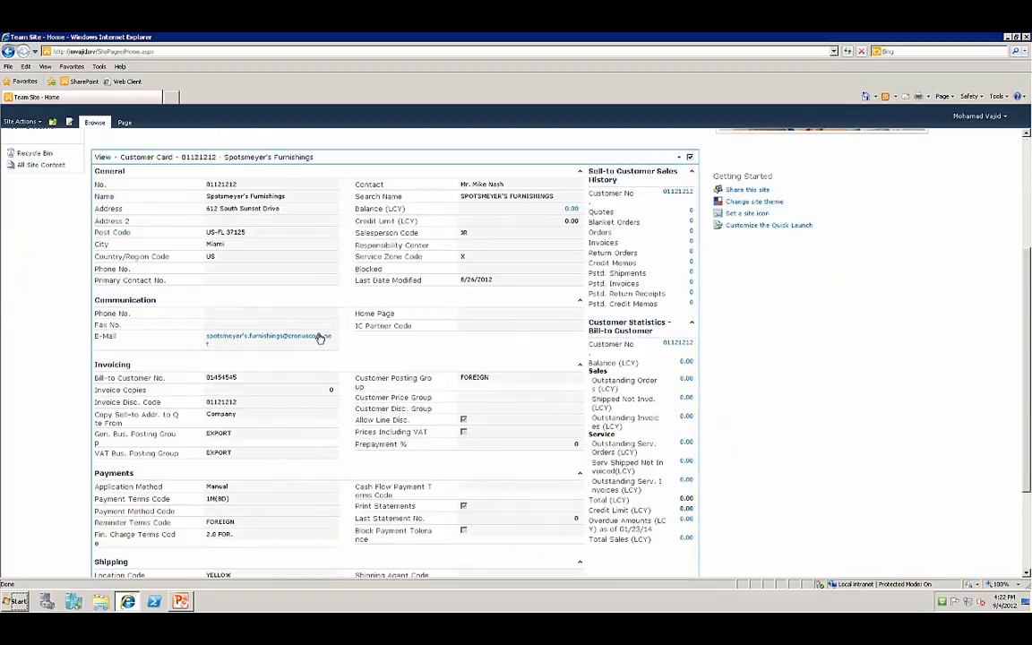
scroll(320, 338, "down", 3)
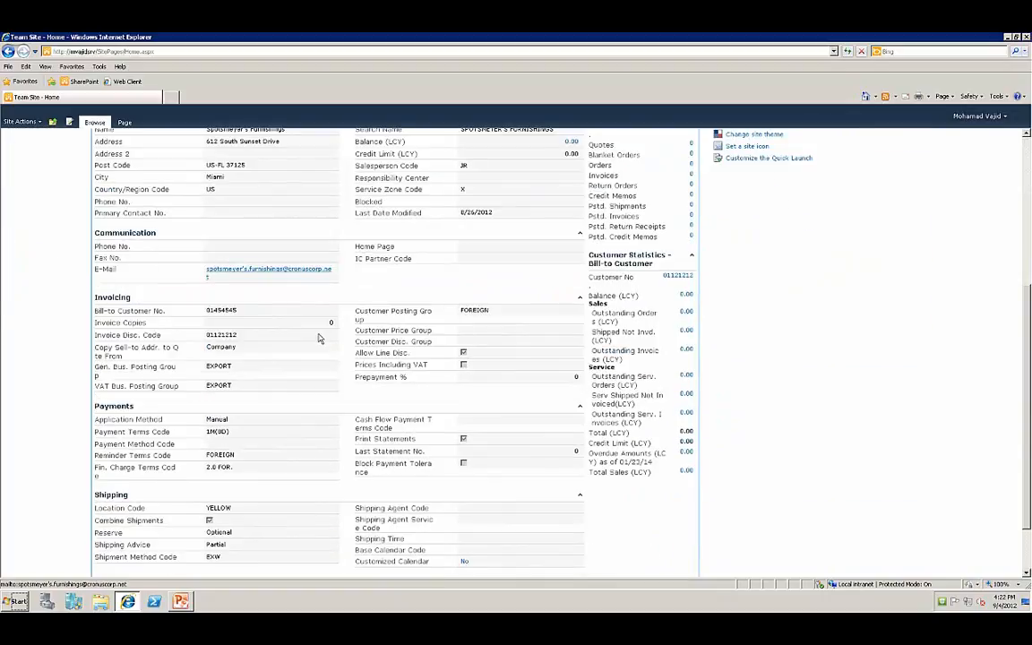
scroll(318, 339, "up", 4)
scroll(318, 339, "up", 3)
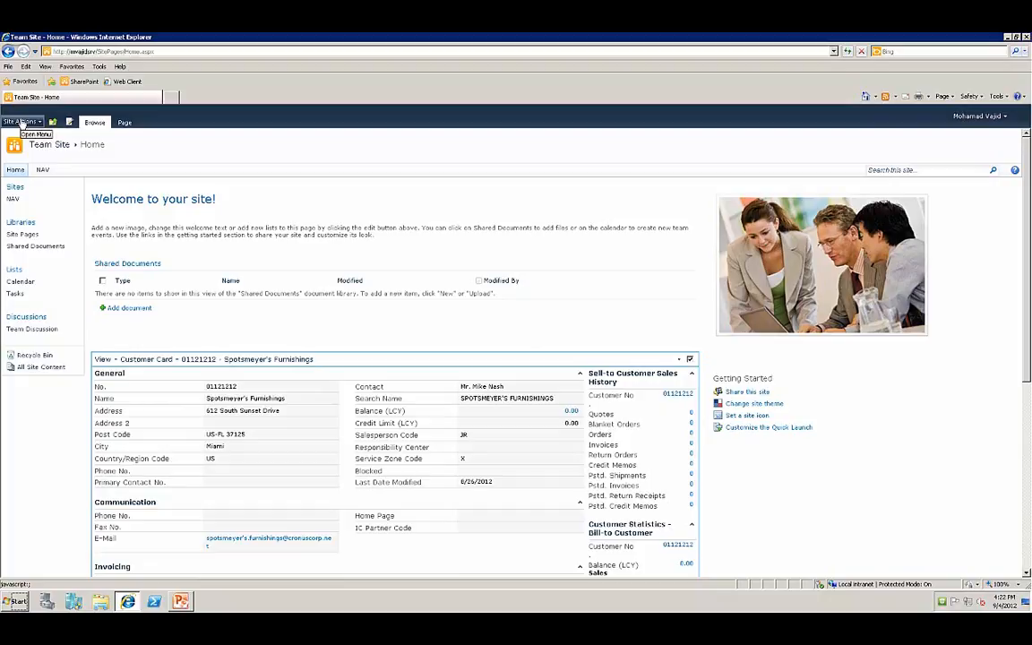
Open the site permissions and view the members of the Team Site Owners group, returning to the list of groups.
left_click(22, 123)
left_click(21, 123)
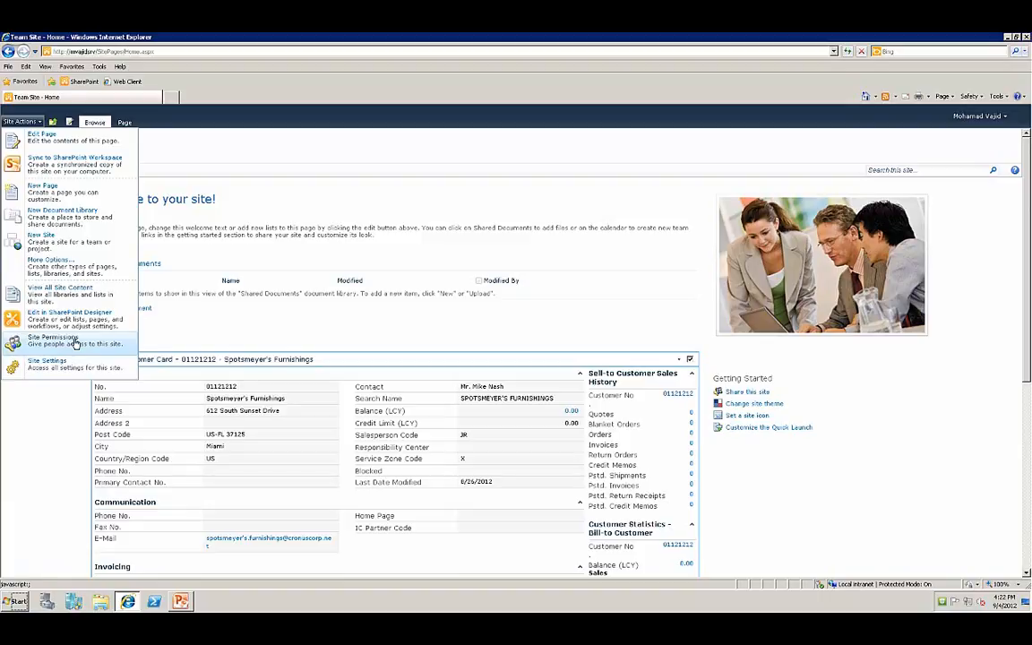
left_click(75, 344)
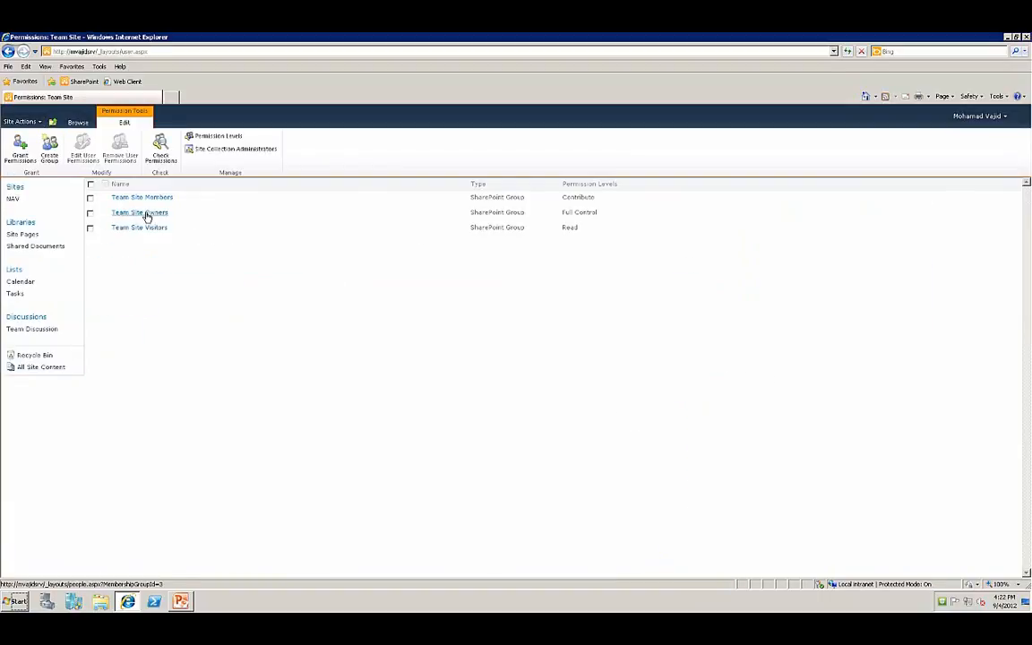
left_click(146, 214)
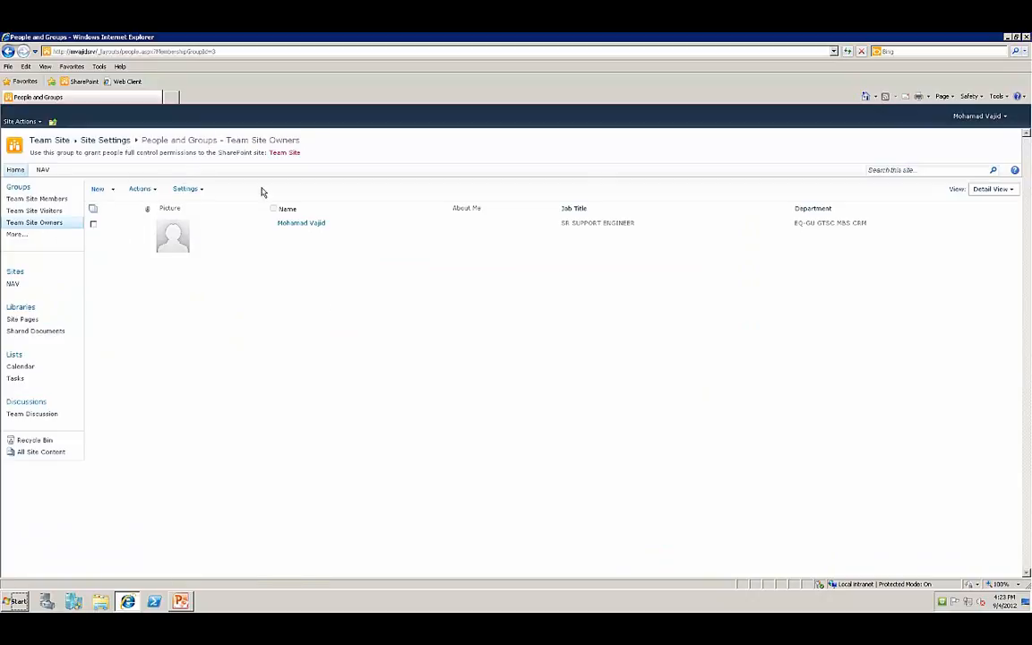
left_click(8, 51)
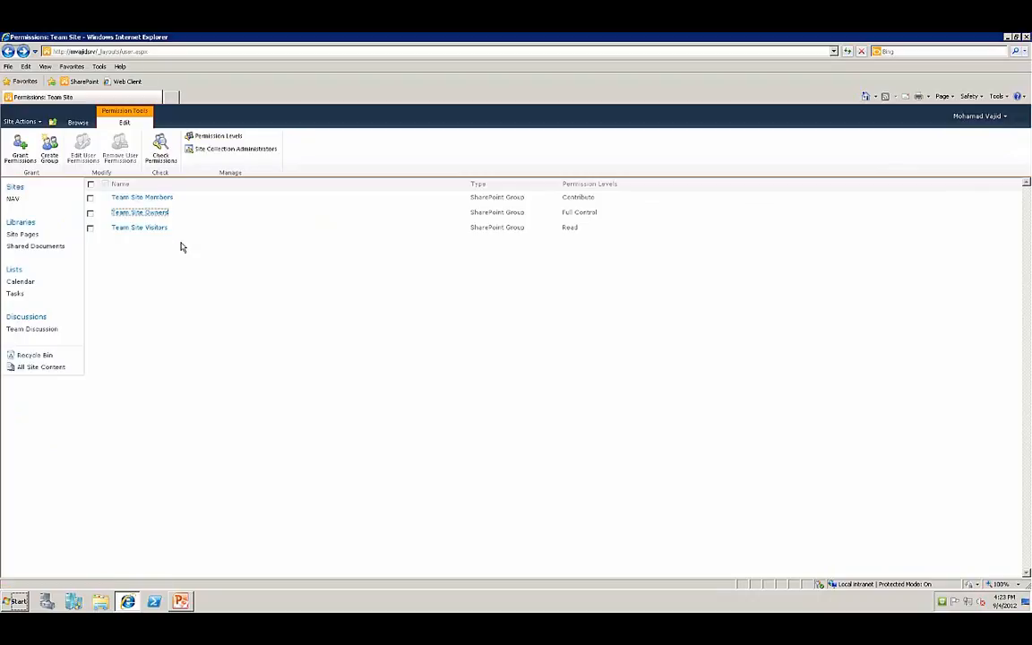
Return to the Team Site home page and open the NAV subsite.
left_click(52, 121)
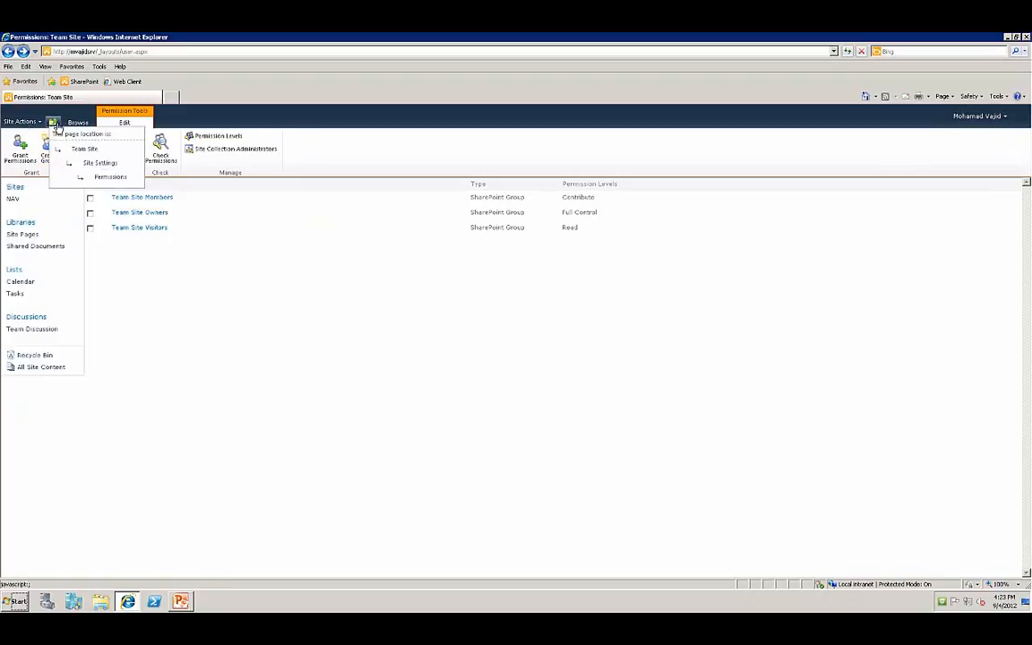
left_click(80, 149)
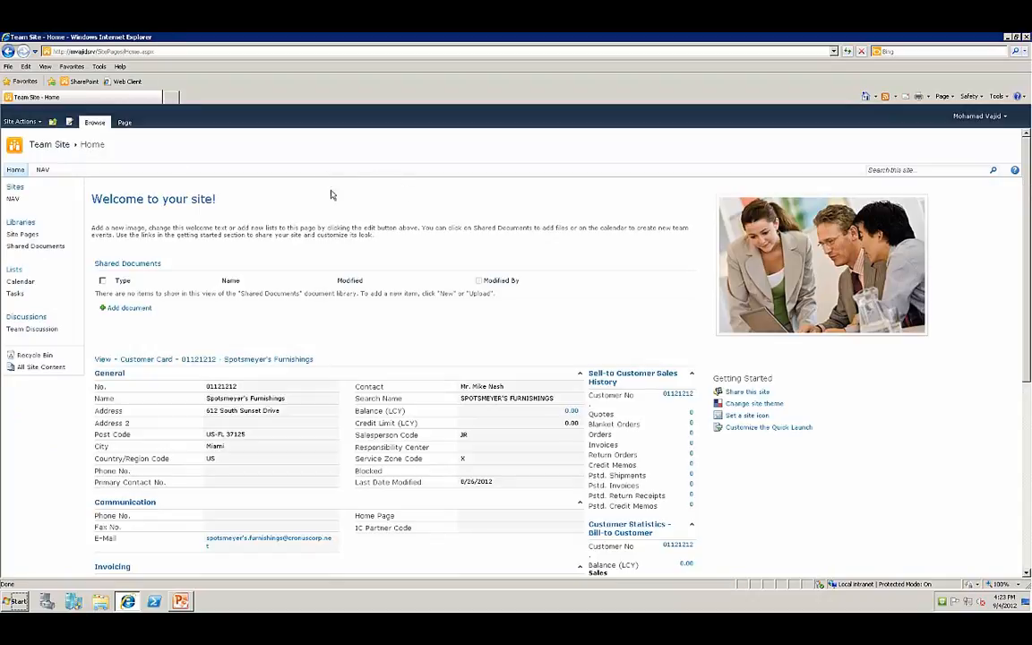
left_click(42, 172)
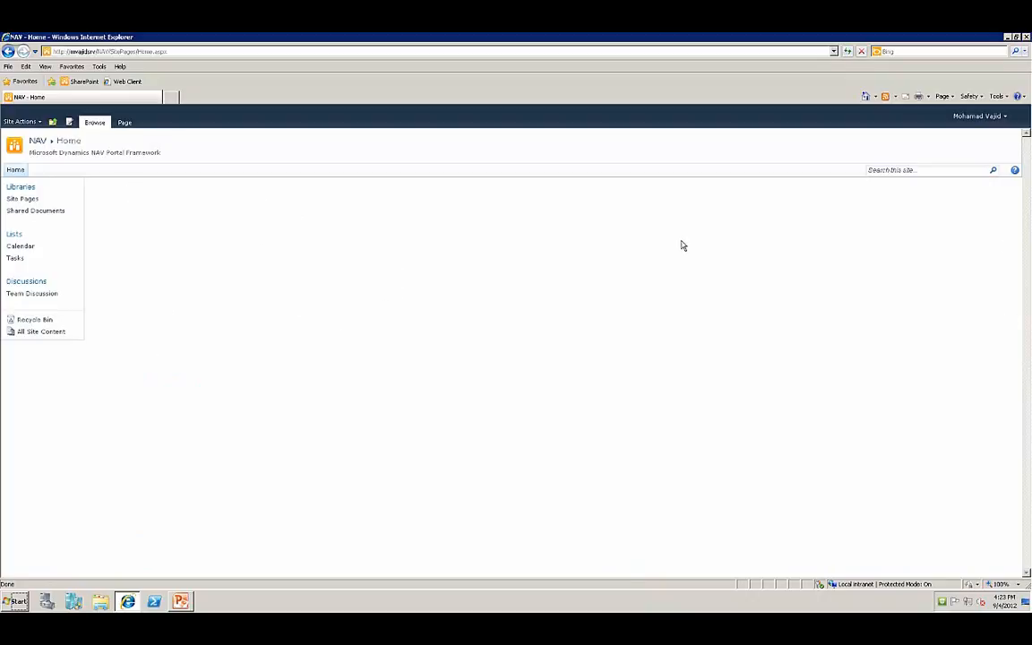
Edit the NAV home page and insert the Microsoft Dynamics NAV Web Part from the Miscellaneous category.
left_click(70, 123)
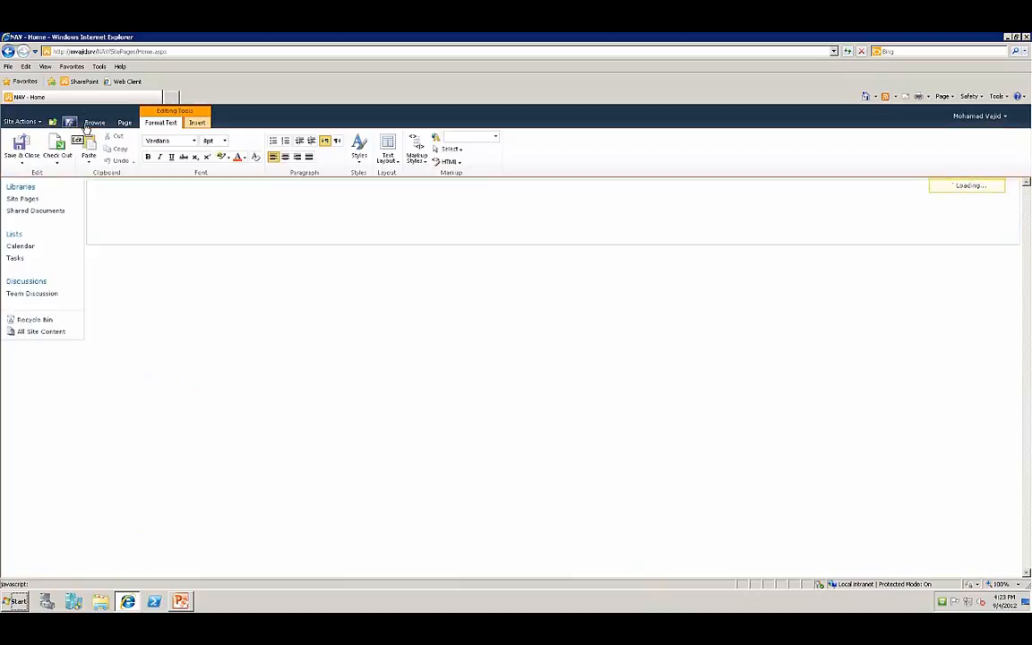
left_click(199, 122)
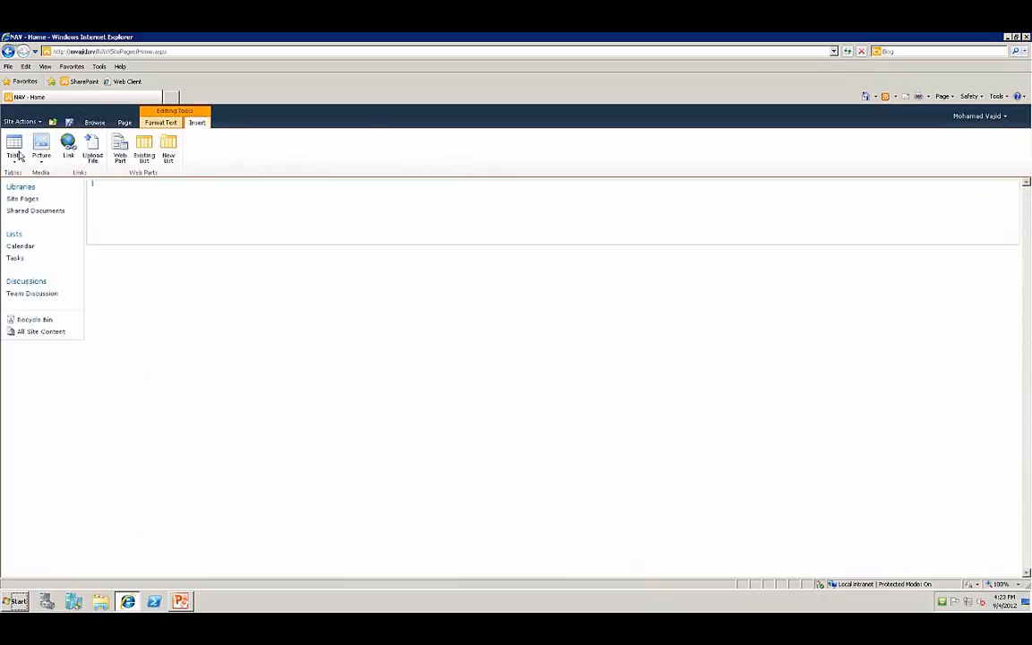
left_click(119, 149)
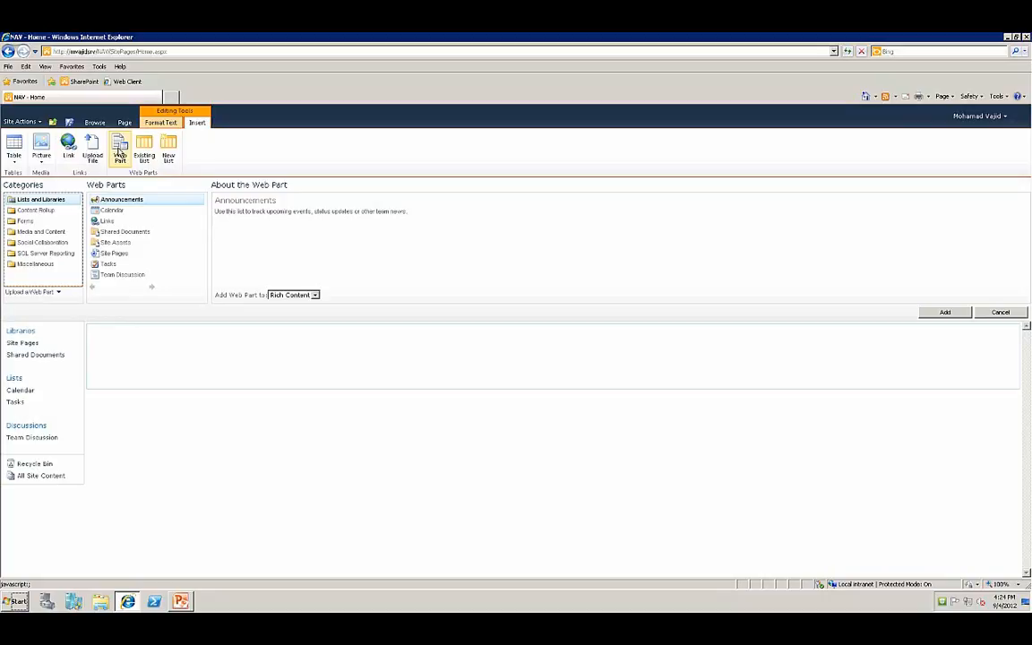
left_click(52, 266)
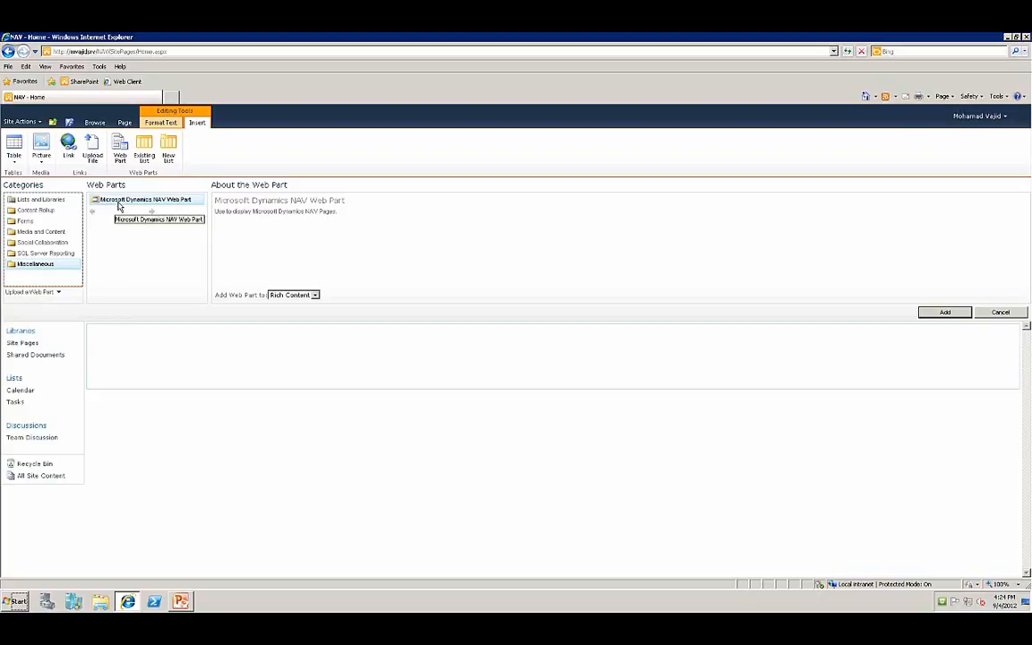
left_click(938, 315)
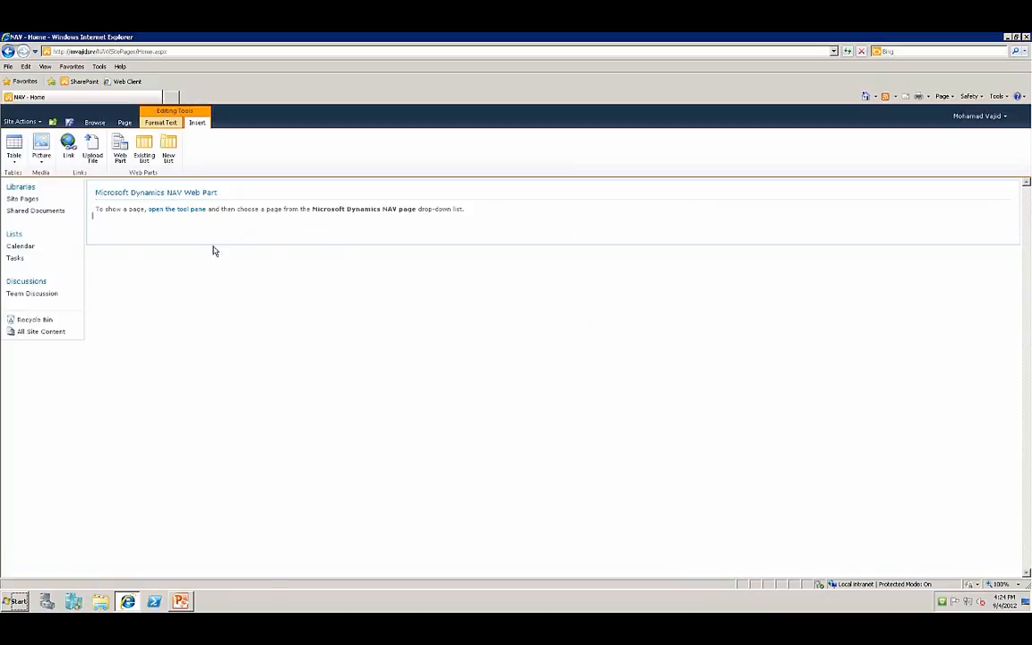
Set the new web part to show the Microsoft Dynamics NAV page Company Information (1), saving the page changes when asked.
left_click(174, 210)
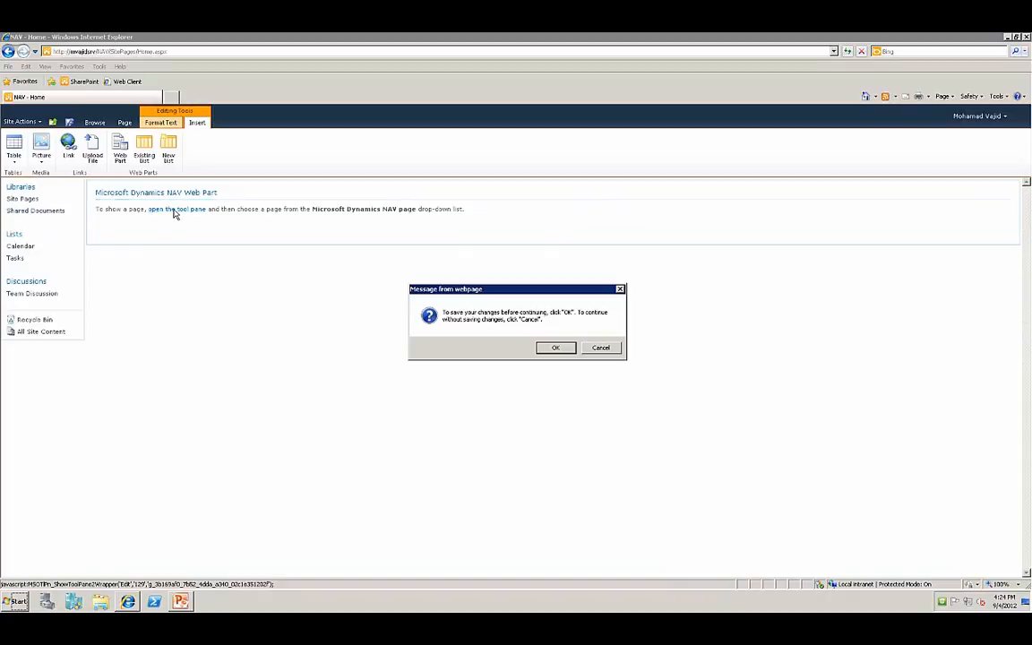
left_click(545, 347)
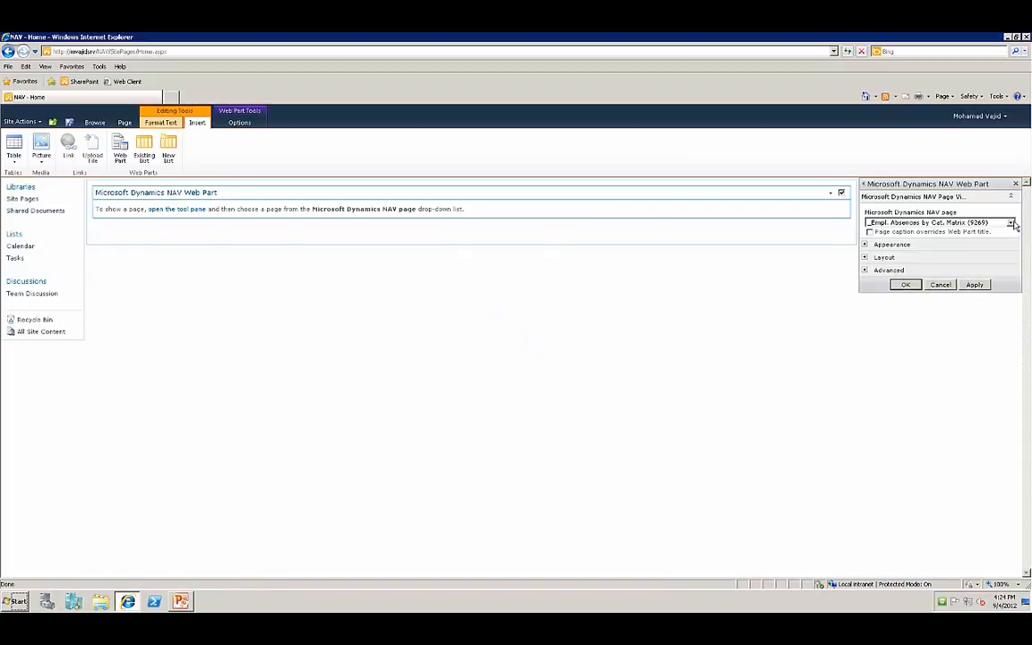
left_click(1011, 224)
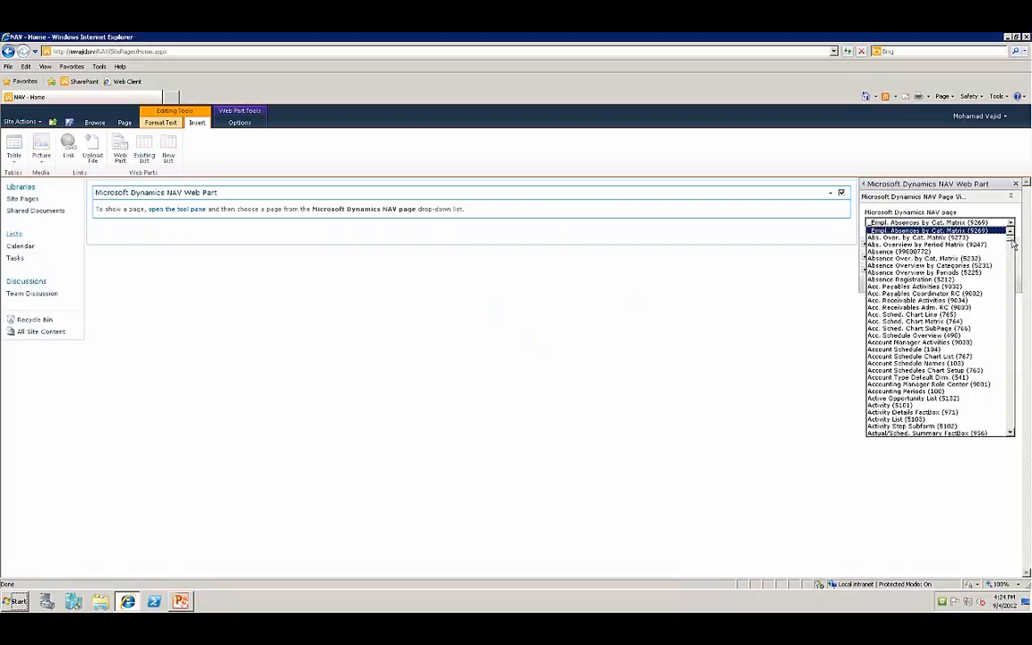
key("Page_Down")
key("Page_Down")
key("Page_Down")
key("Page_Down")
key("Page_Down")
key("Page_Down")
key("Page_Down")
key("Page_Down")
key("Page_Down")
key("Page_Down")
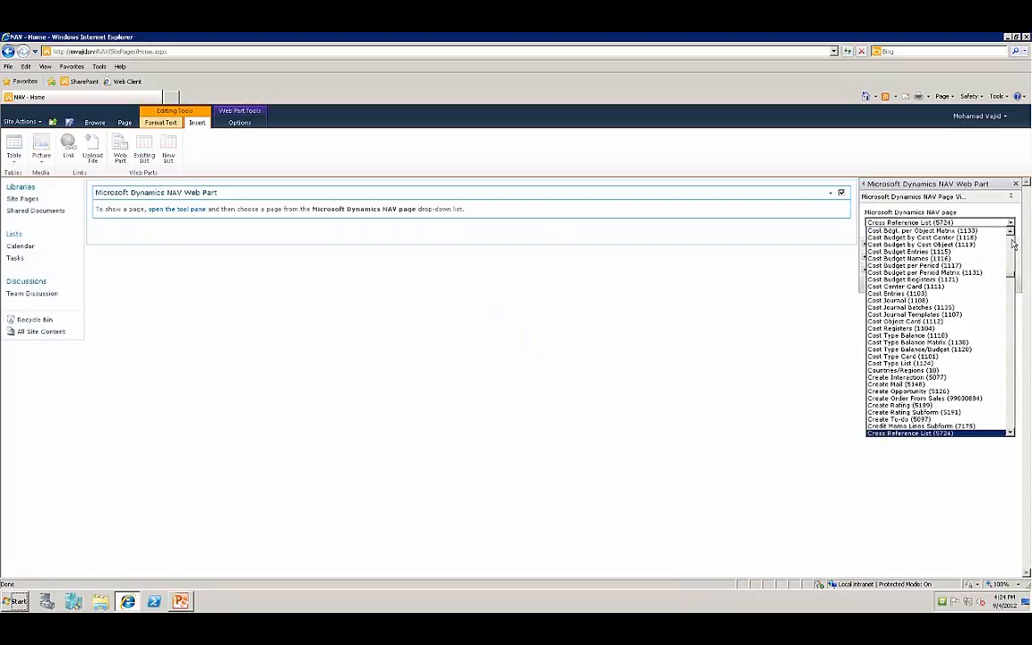
type("comp")
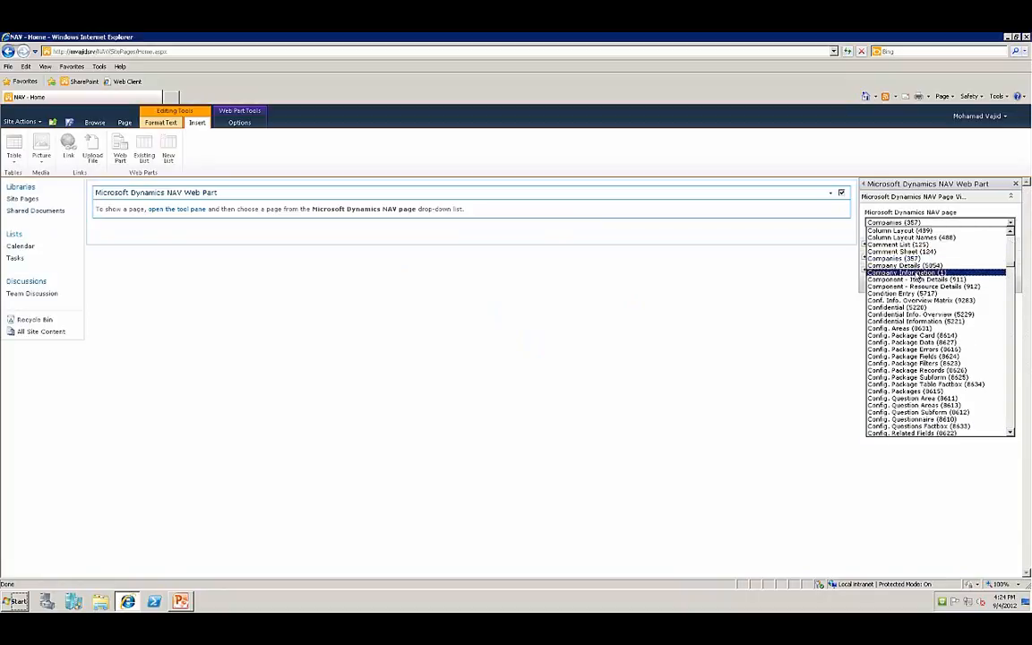
left_click(916, 273)
left_click(975, 285)
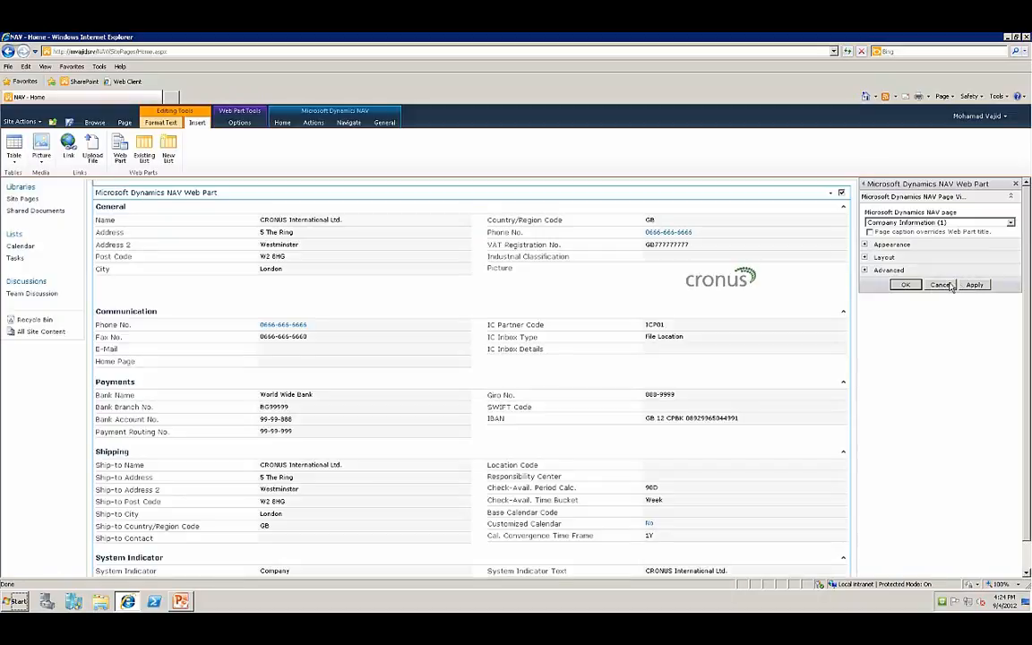
left_click(912, 287)
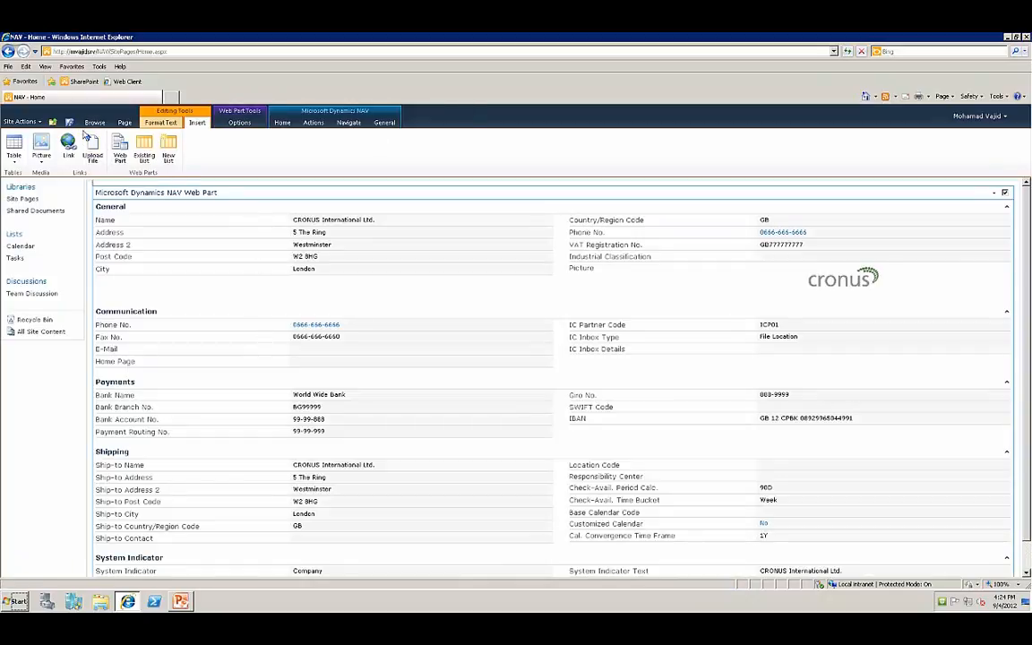
Save the edited NAV home page and look over the company information in the web part.
left_click(69, 124)
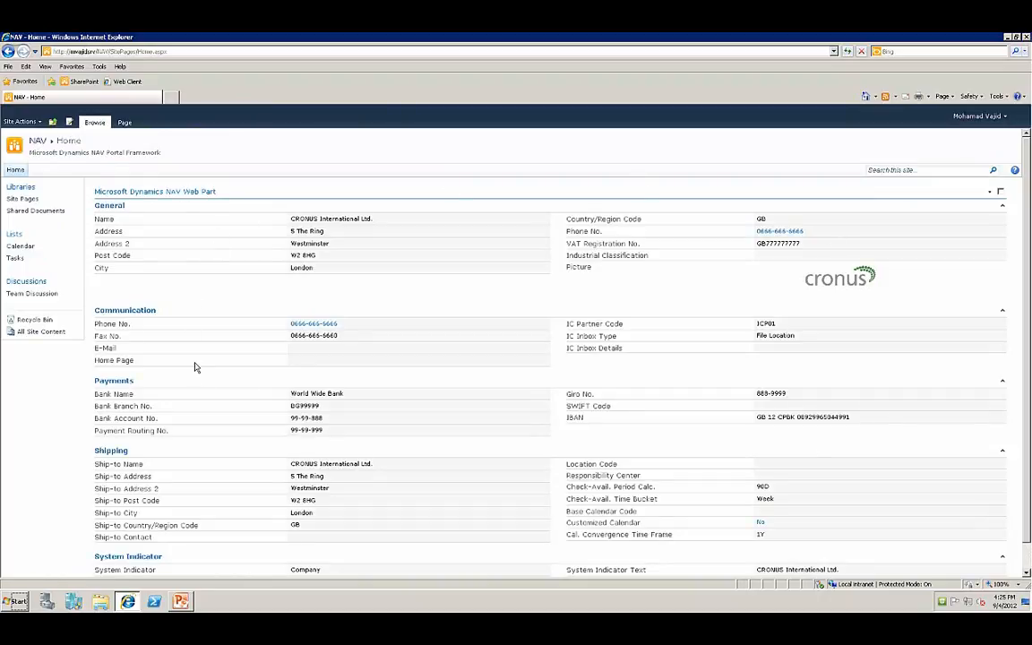
scroll(210, 379, "down", 1)
scroll(210, 379, "up", 1)
Preview several site themes, apply the Cay theme to the NAV site and view its home page.
left_click(21, 121)
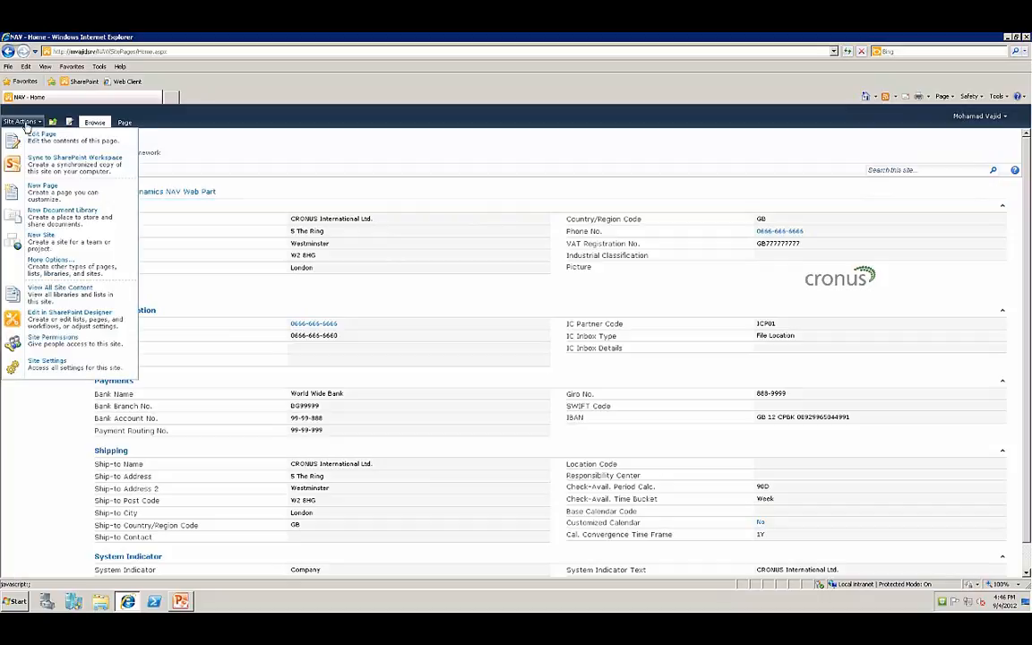
left_click(49, 362)
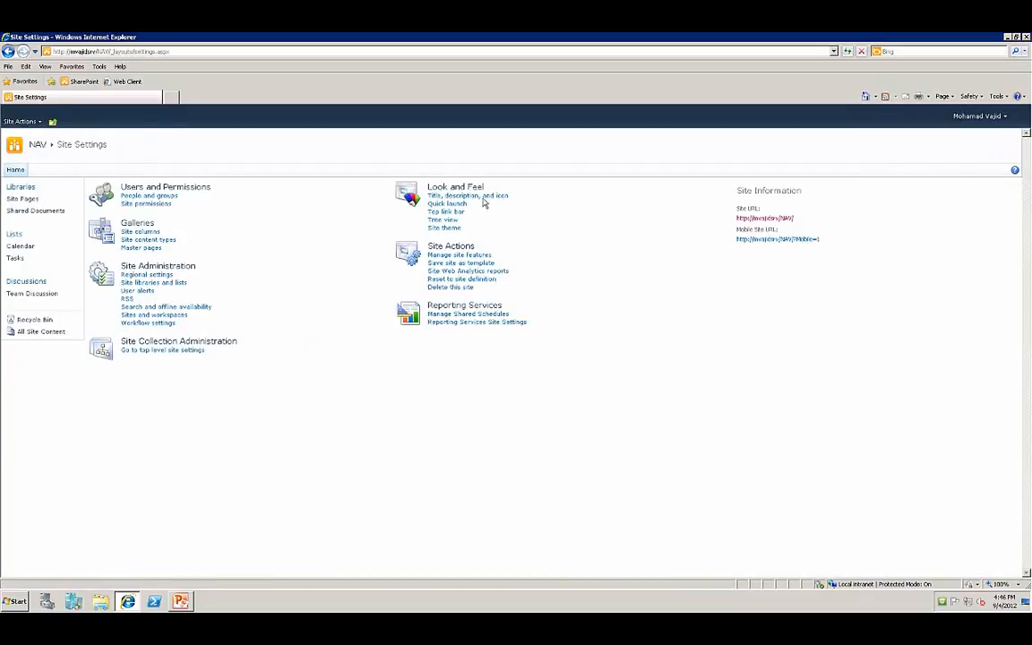
left_click(445, 229)
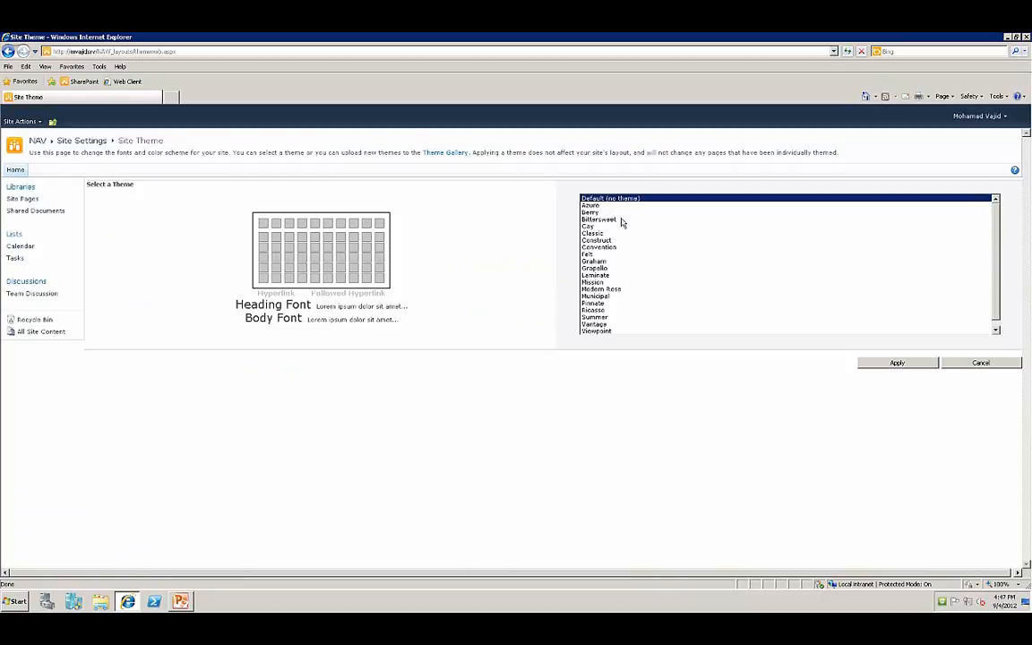
left_click(620, 220)
left_click(615, 241)
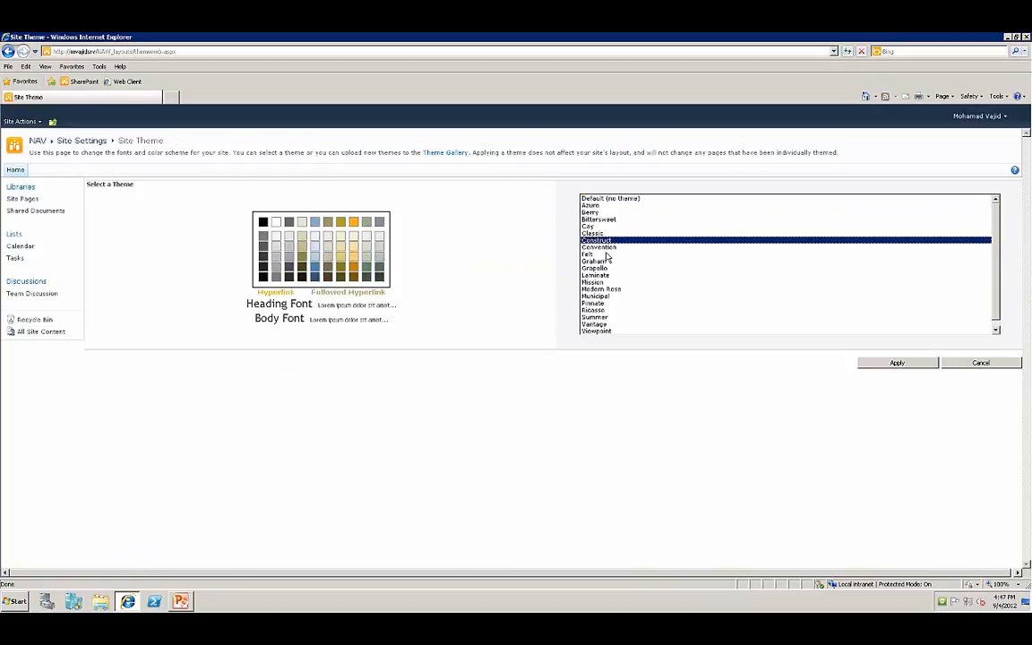
left_click(600, 234)
left_click(597, 220)
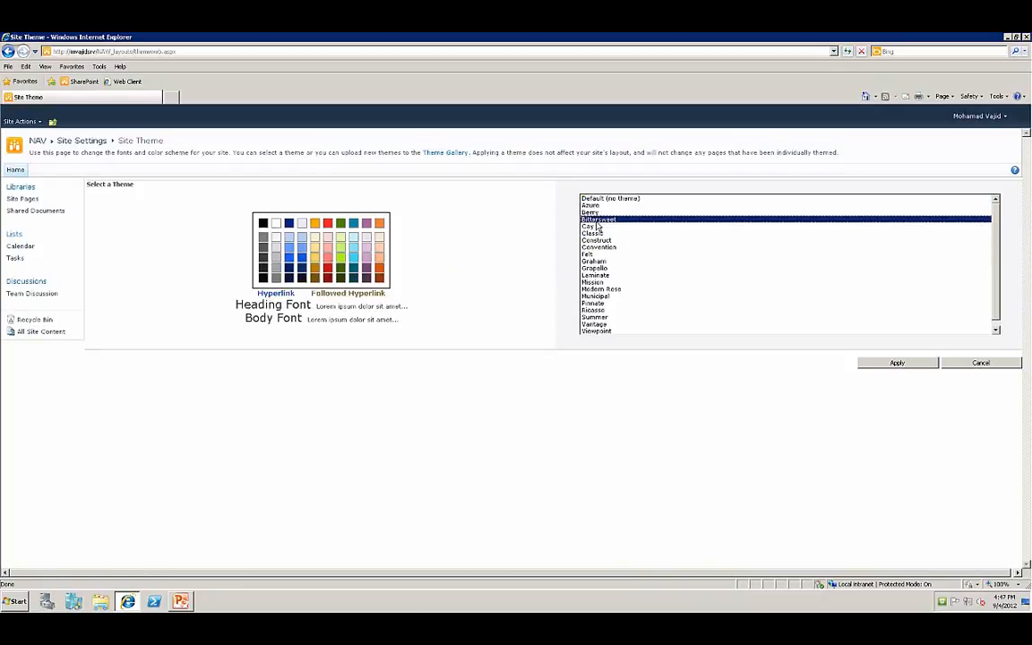
left_click(597, 227)
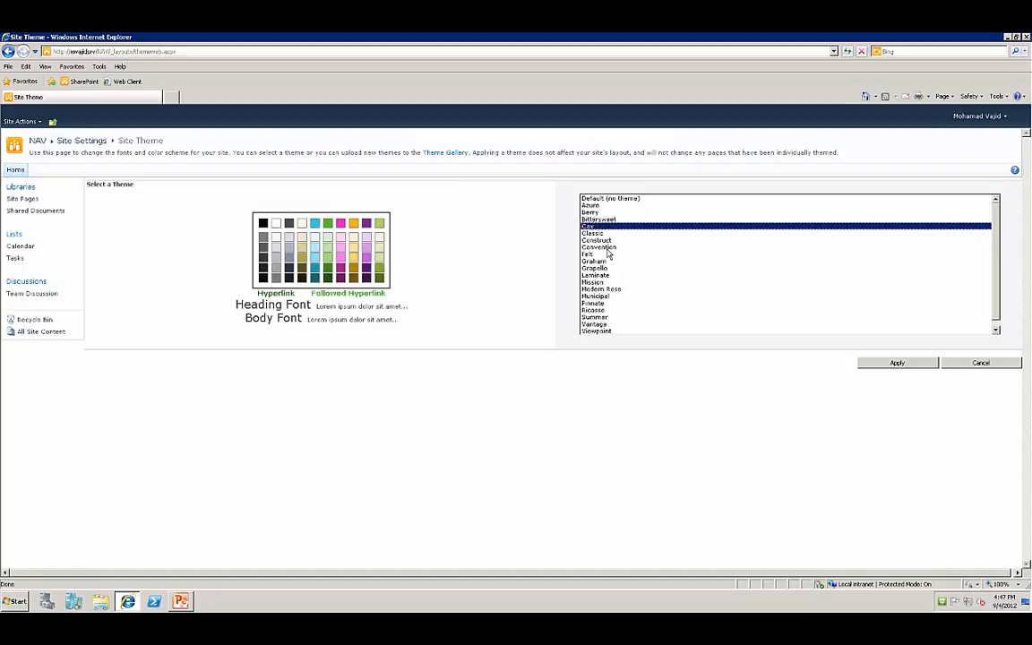
left_click(881, 366)
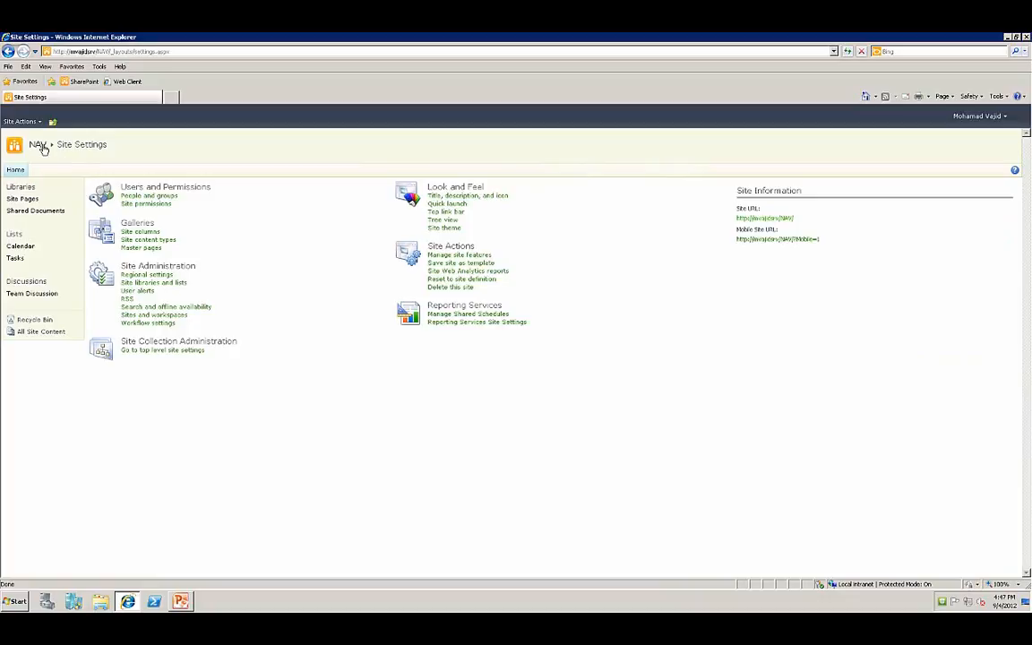
left_click(40, 144)
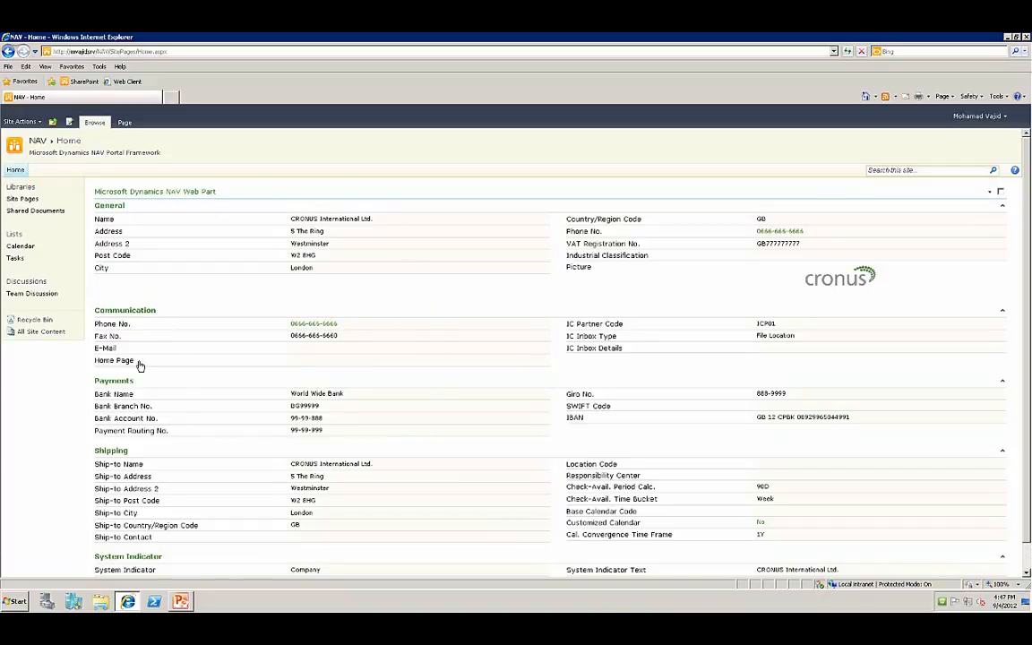
scroll(442, 334, "down", 1)
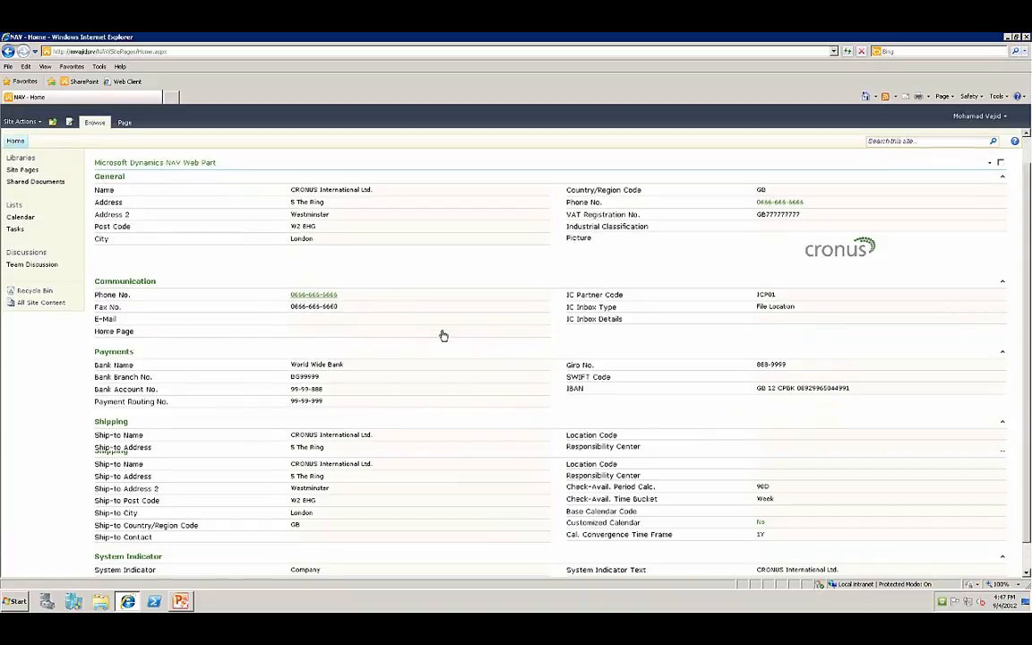
scroll(20, 107, "up", 1)
Change the NAV site's theme to Bittersweet and return to its home page.
left_click(22, 121)
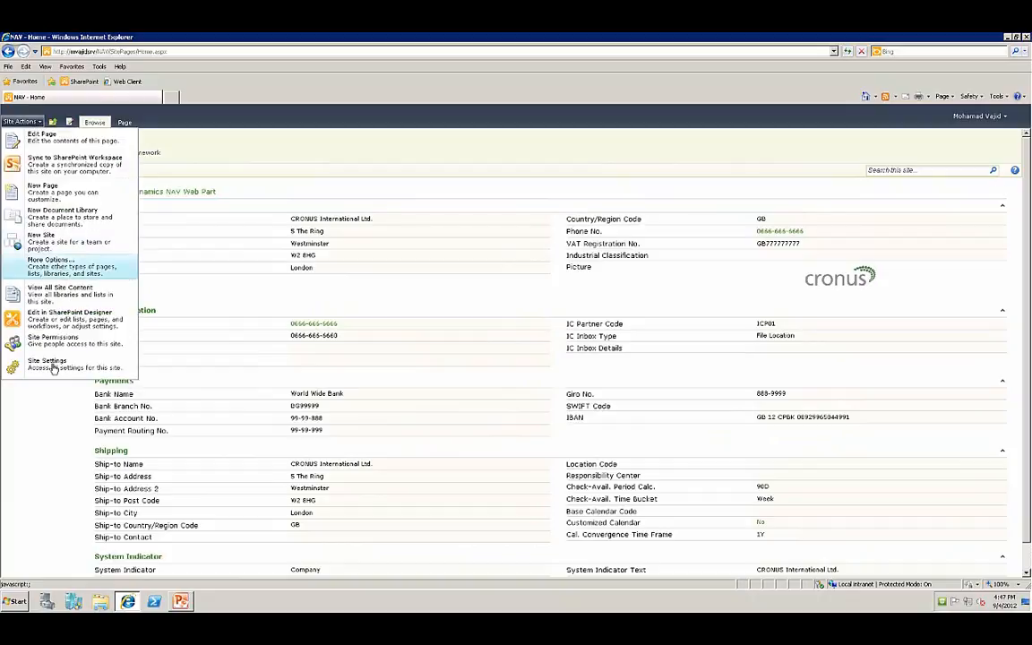
left_click(44, 363)
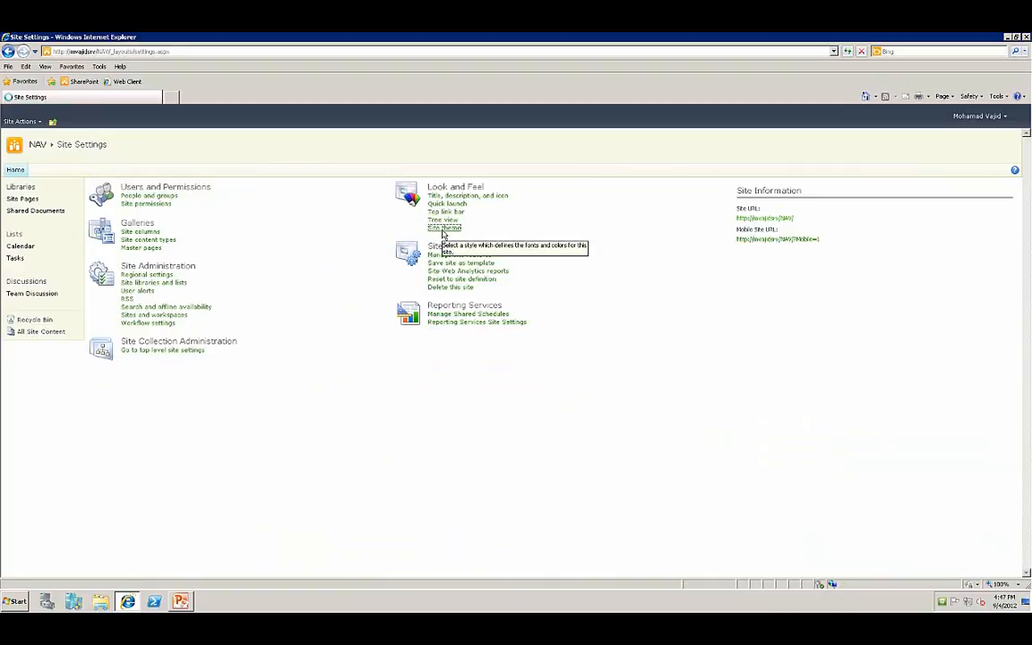
left_click(443, 229)
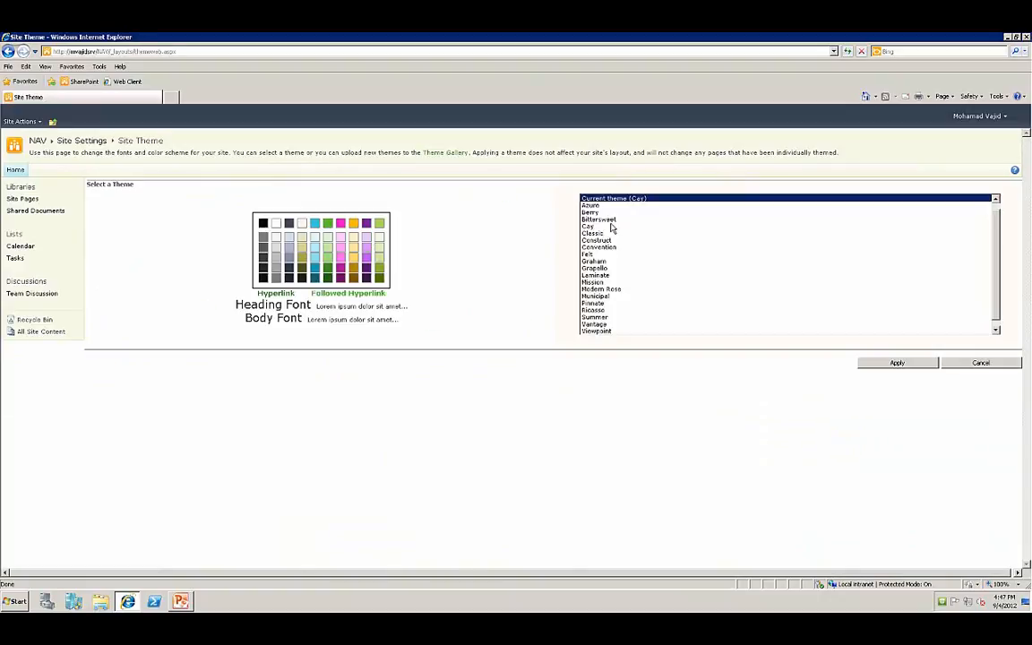
left_click(611, 220)
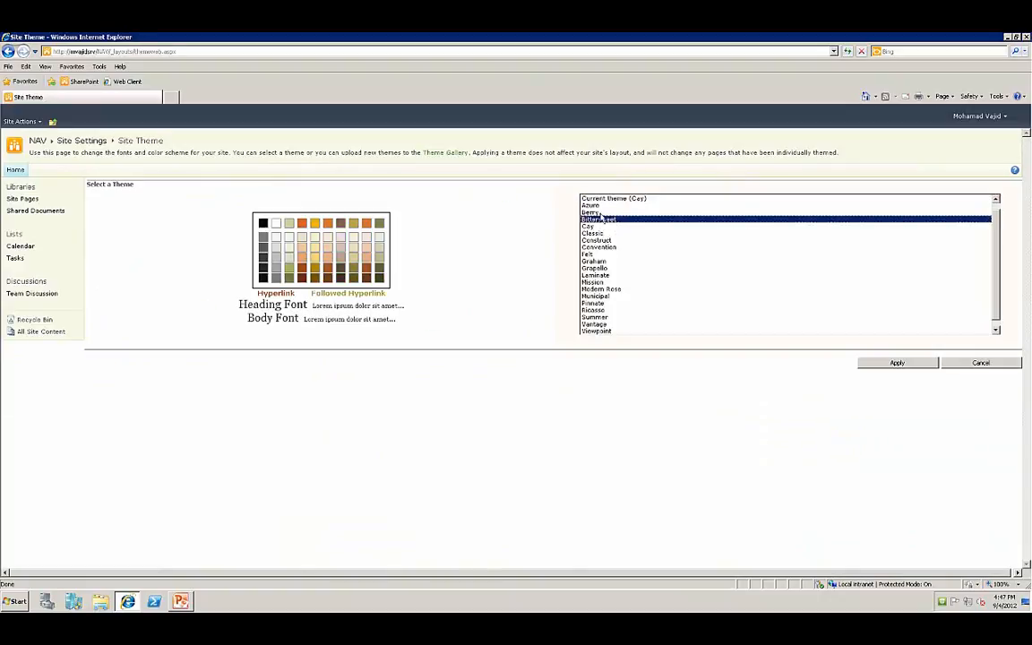
left_click(918, 364)
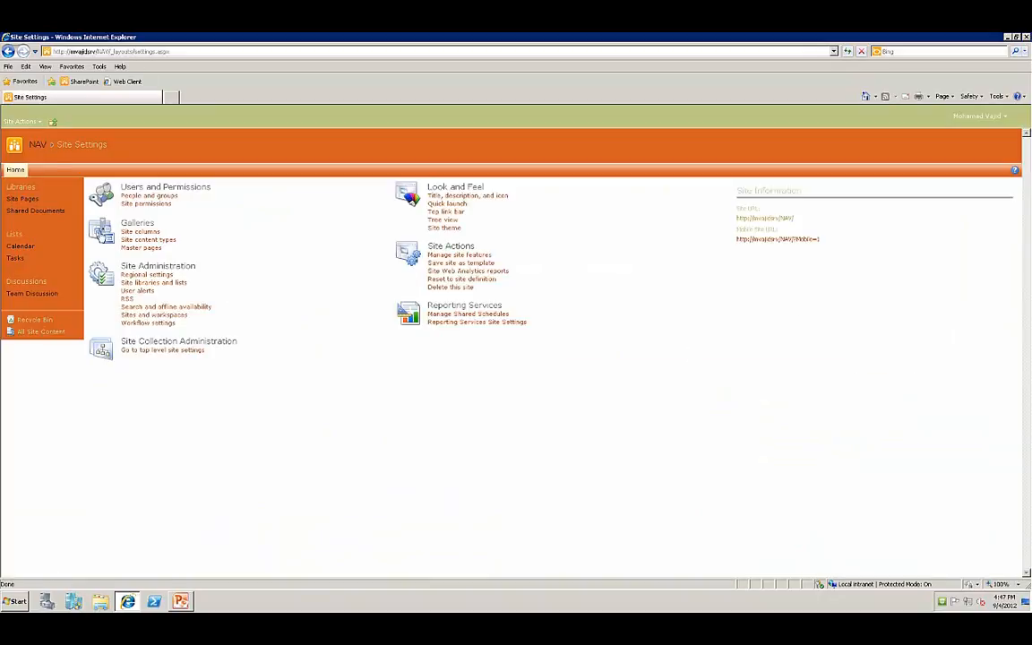
left_click(36, 145)
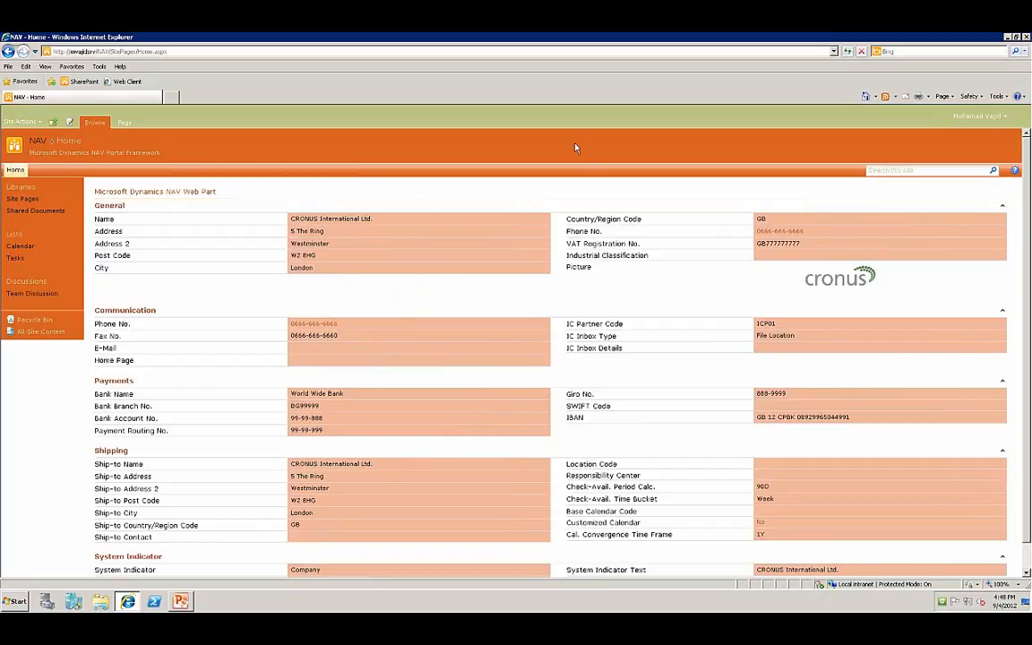
Set the NAV site's theme back to Default (no theme) and return to its home page.
left_click(21, 121)
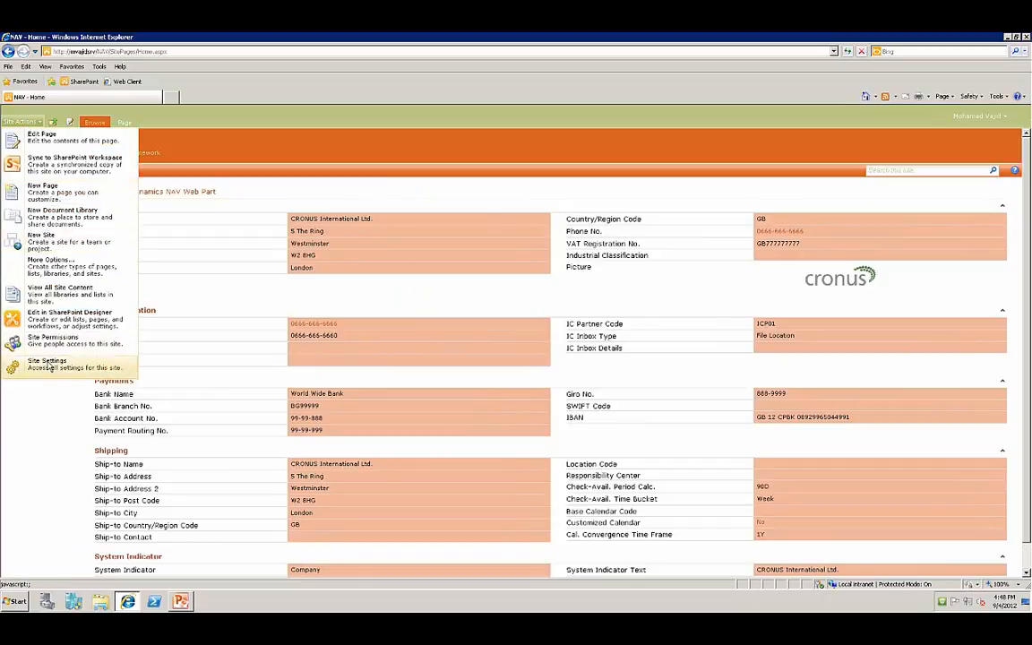
left_click(50, 363)
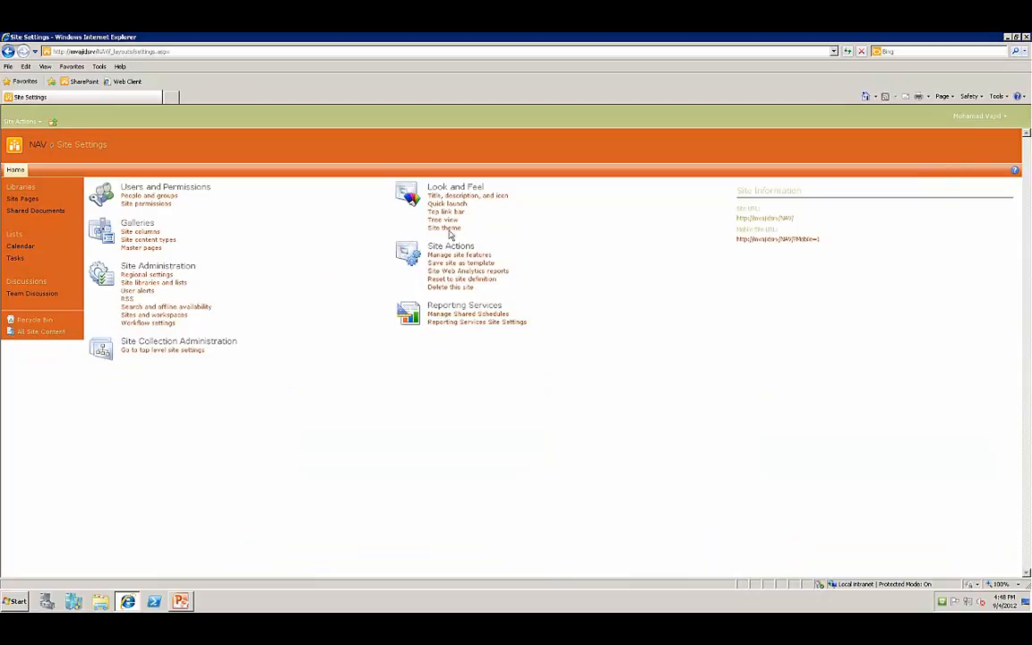
left_click(450, 231)
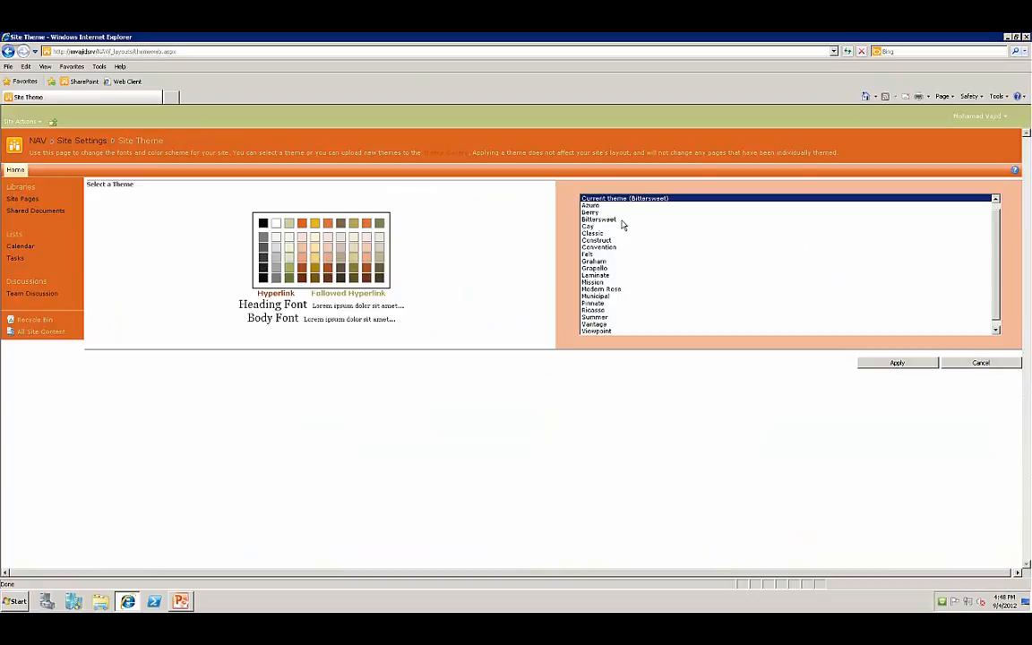
scroll(900, 215, "up", 1)
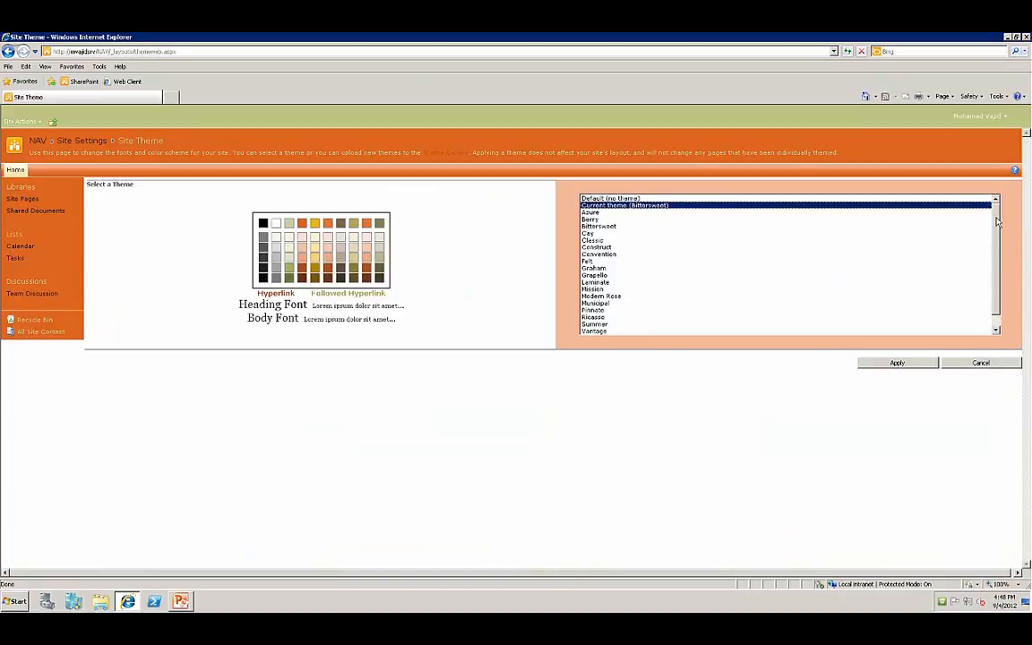
left_click(639, 198)
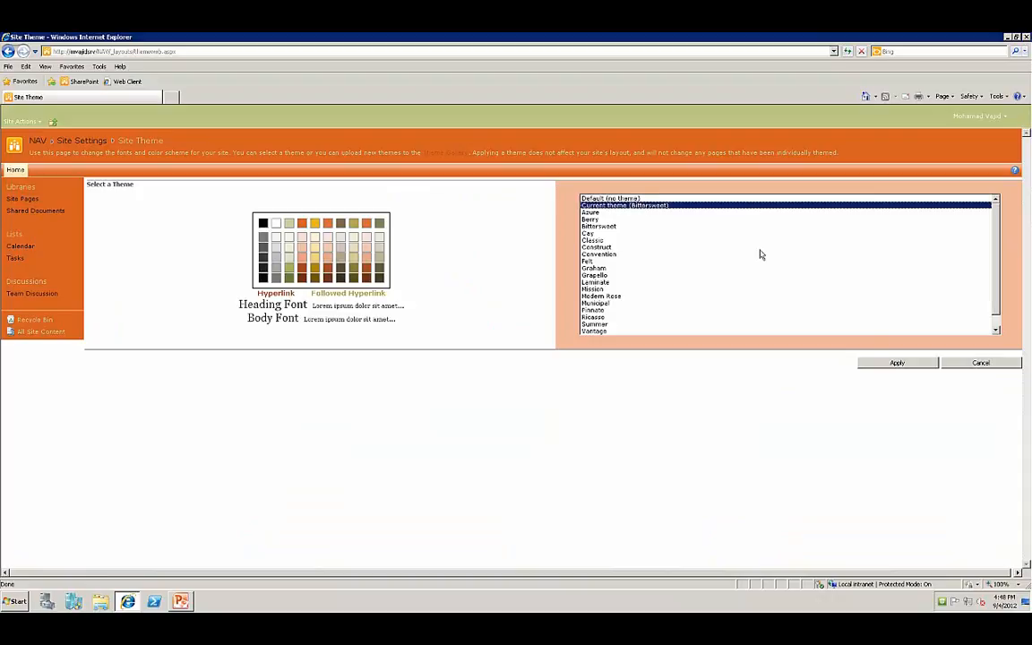
left_click(892, 363)
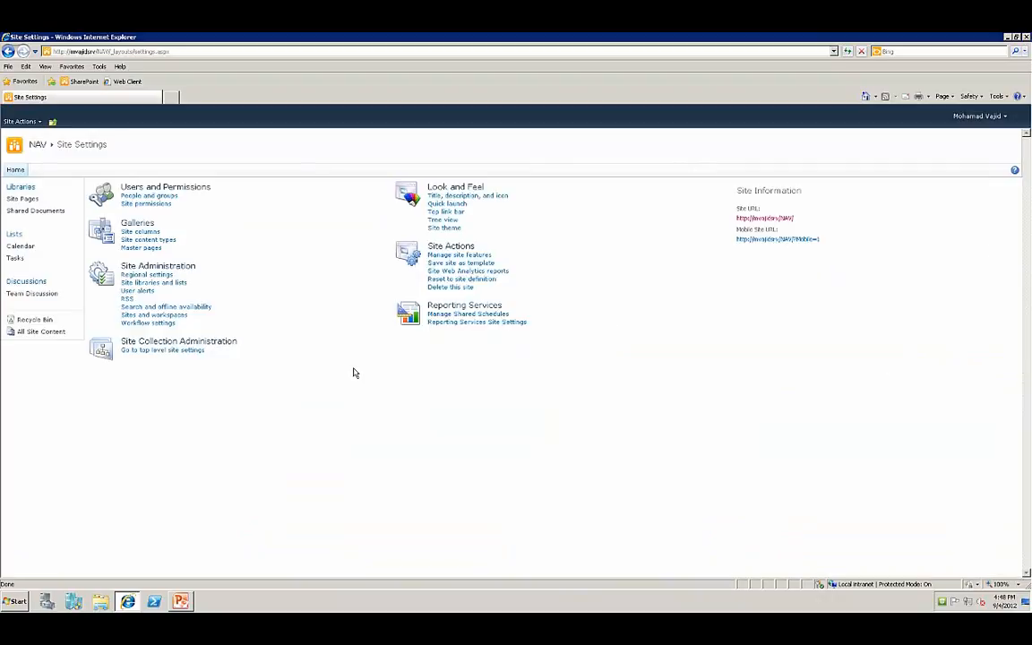
left_click(37, 146)
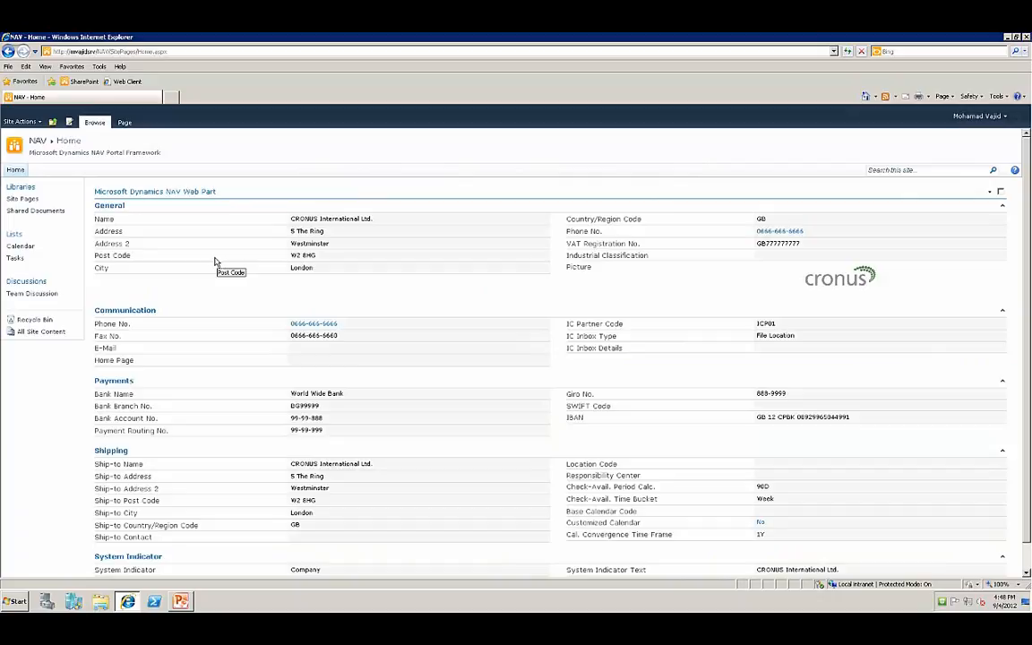
Select the NAV web part, search its pages and reports for "item" and open the Items list.
left_click(220, 229)
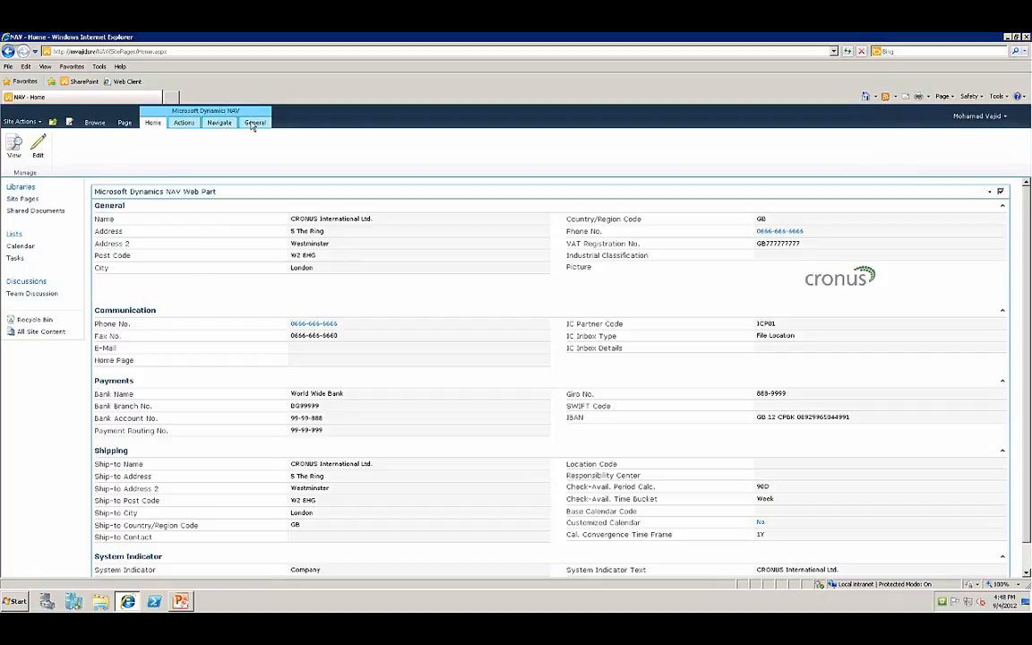
left_click(253, 125)
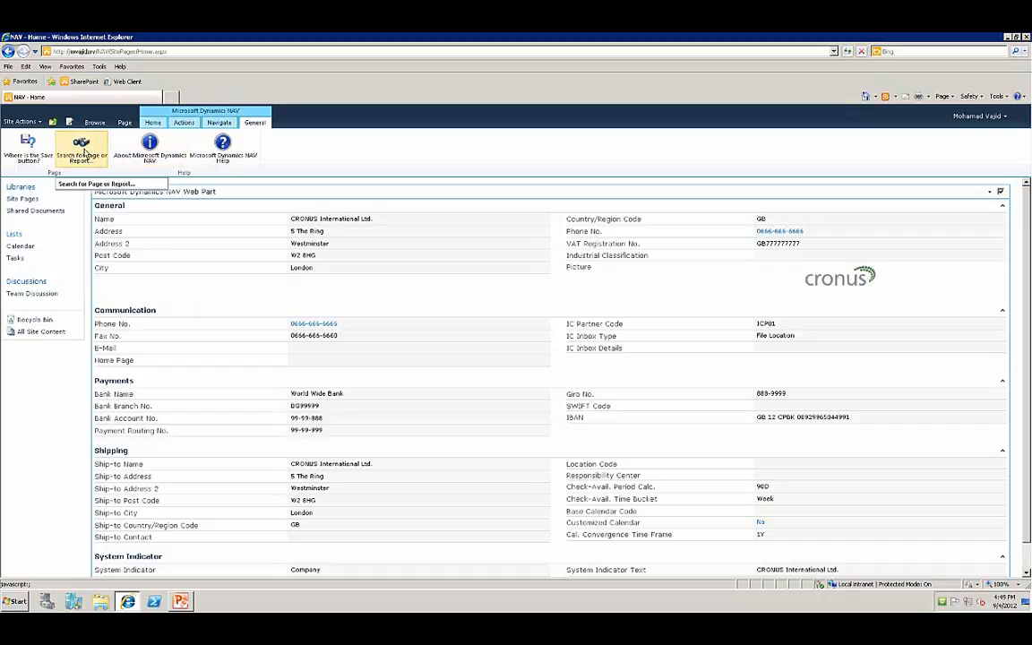
left_click(81, 151)
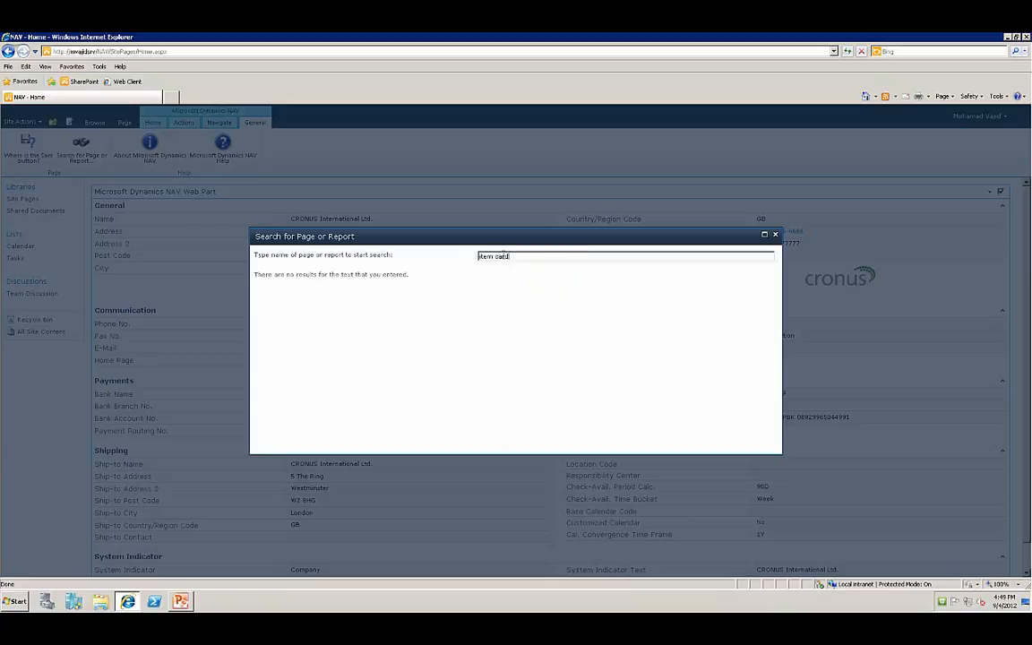
left_click_drag(503, 255, 385, 262)
key("BackSpace")
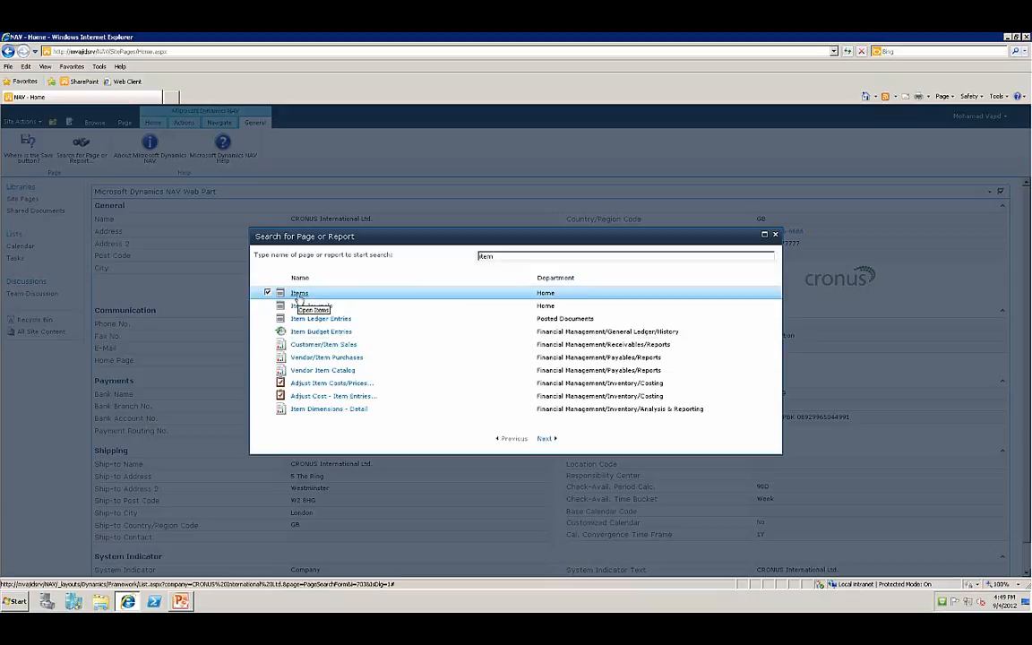
left_click(299, 294)
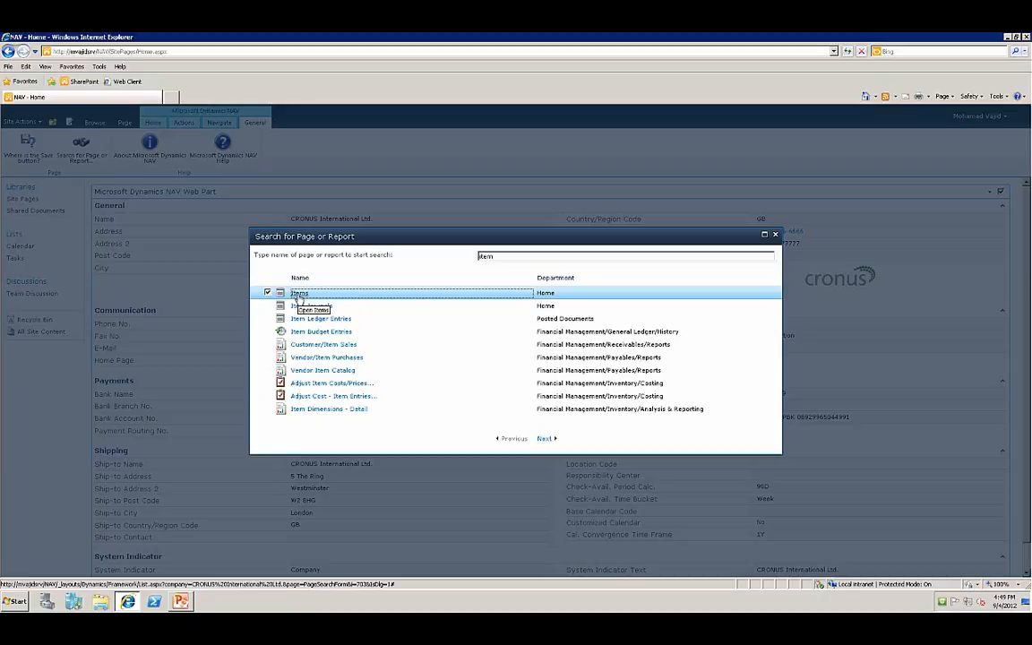
left_click(298, 297)
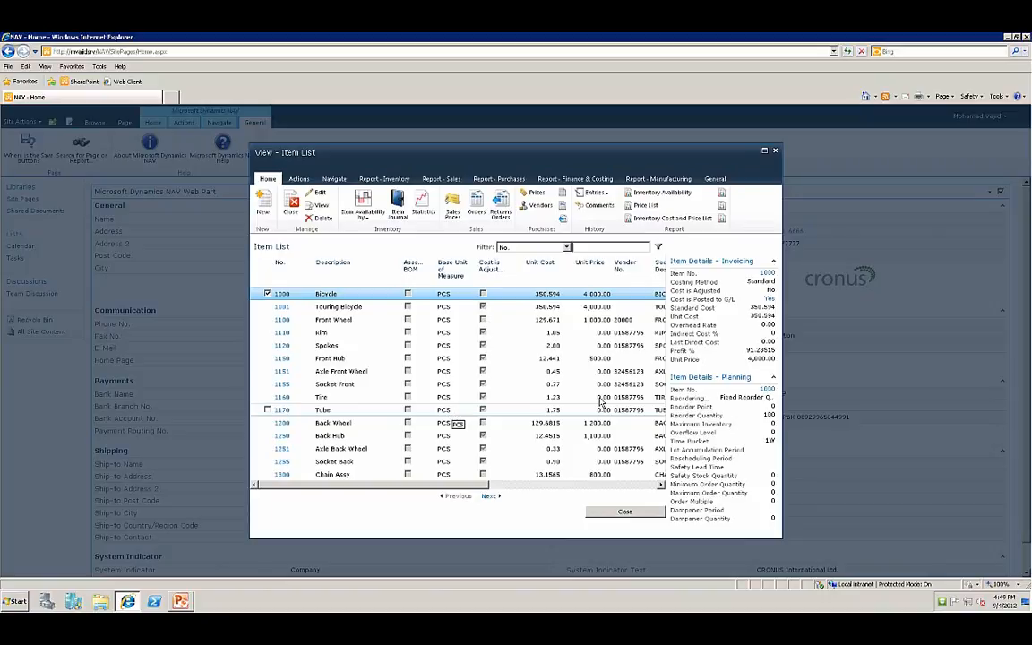
Examine the commands offered under Actions and Navigate for the Item List.
left_click_drag(487, 486, 338, 497)
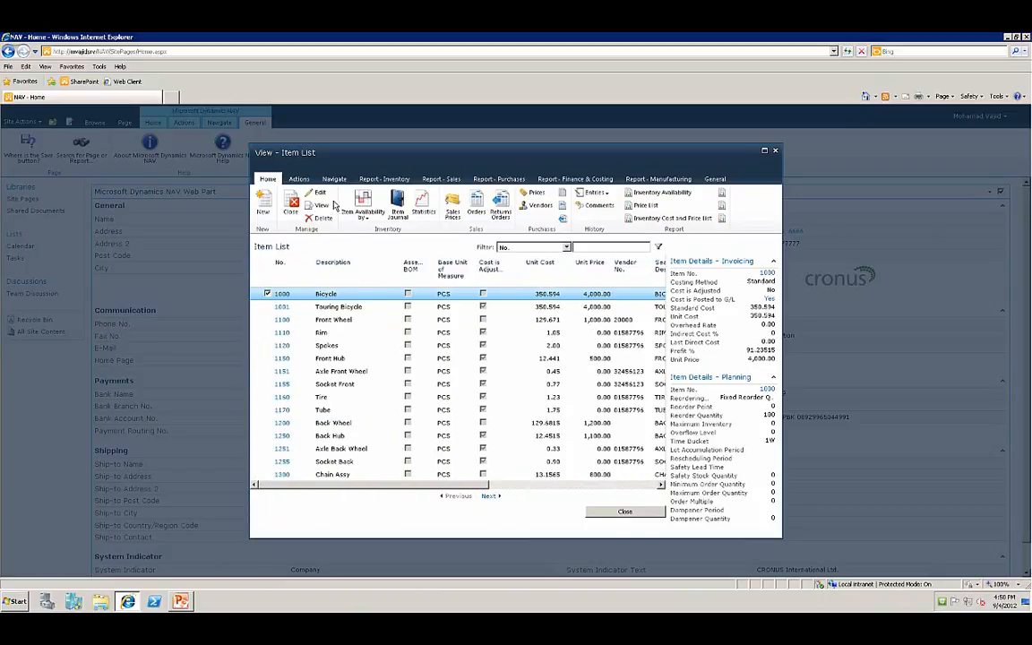
left_click(298, 178)
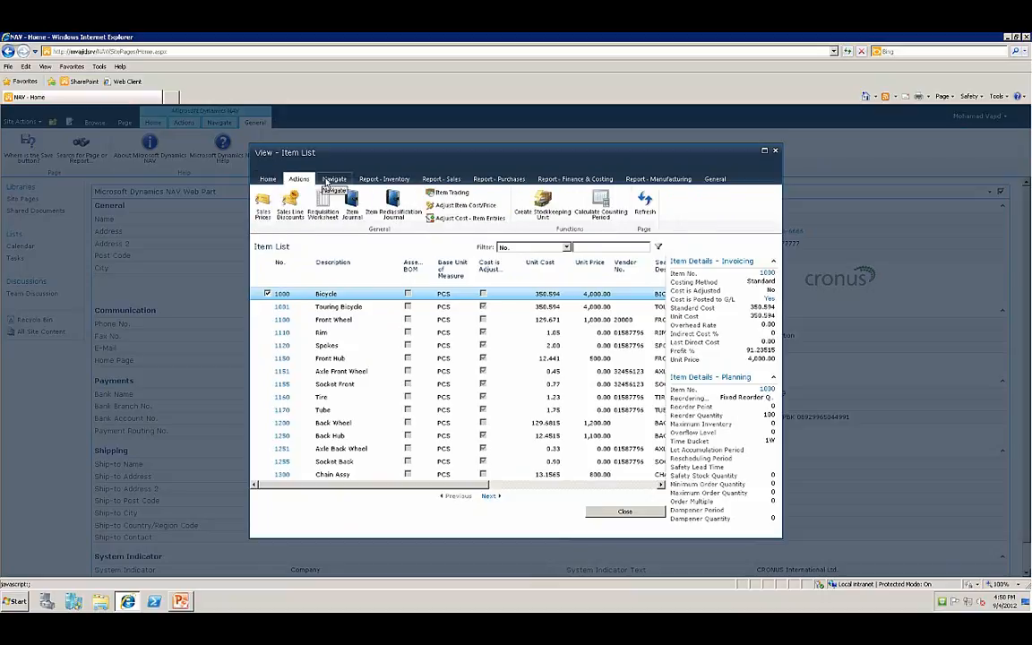
left_click(329, 180)
left_click(299, 180)
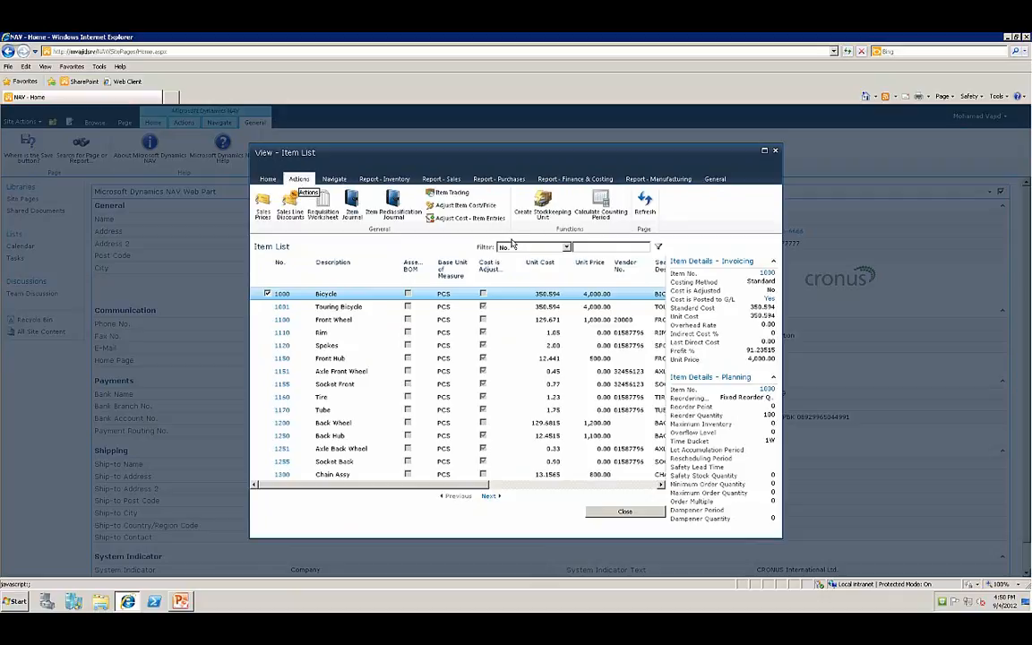
left_click_drag(453, 489, 305, 487)
left_click_drag(443, 490, 346, 485)
left_click(324, 180)
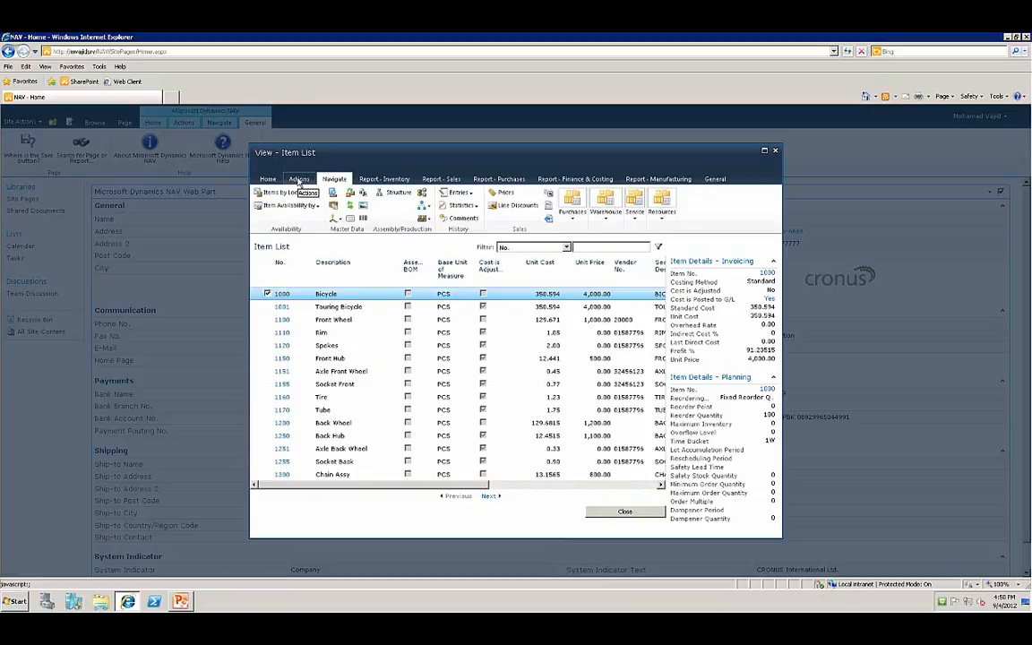
left_click(298, 179)
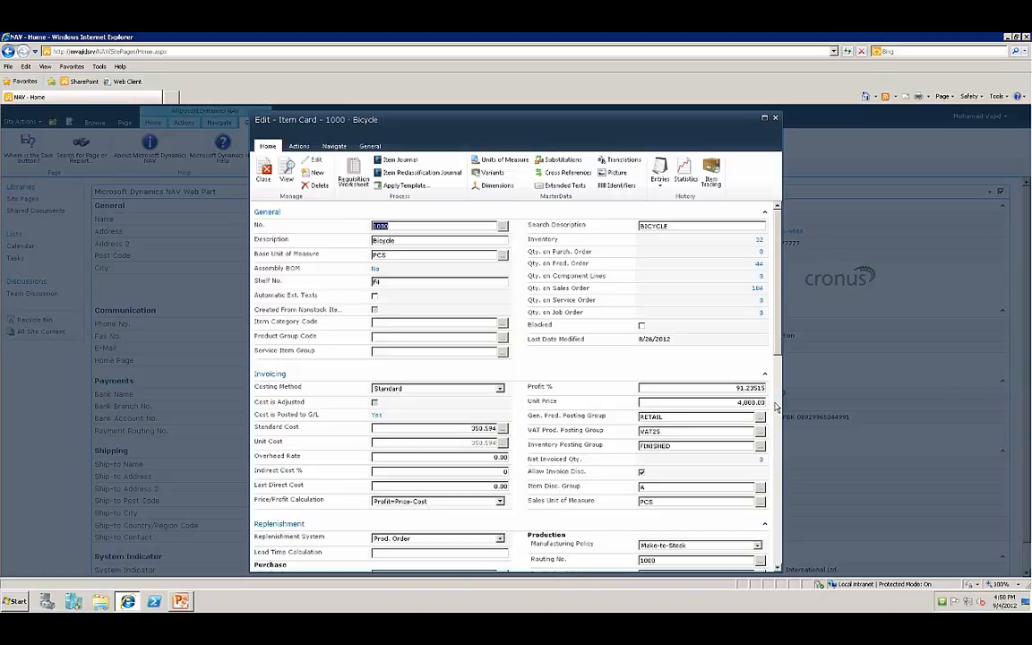
Review the Bicycle item card in view mode, and close both the card and the Item List.
mouse_move(778, 292)
left_mouse_down()
mouse_move(778, 509)
mouse_move(778, 296)
left_mouse_up()
left_click(289, 175)
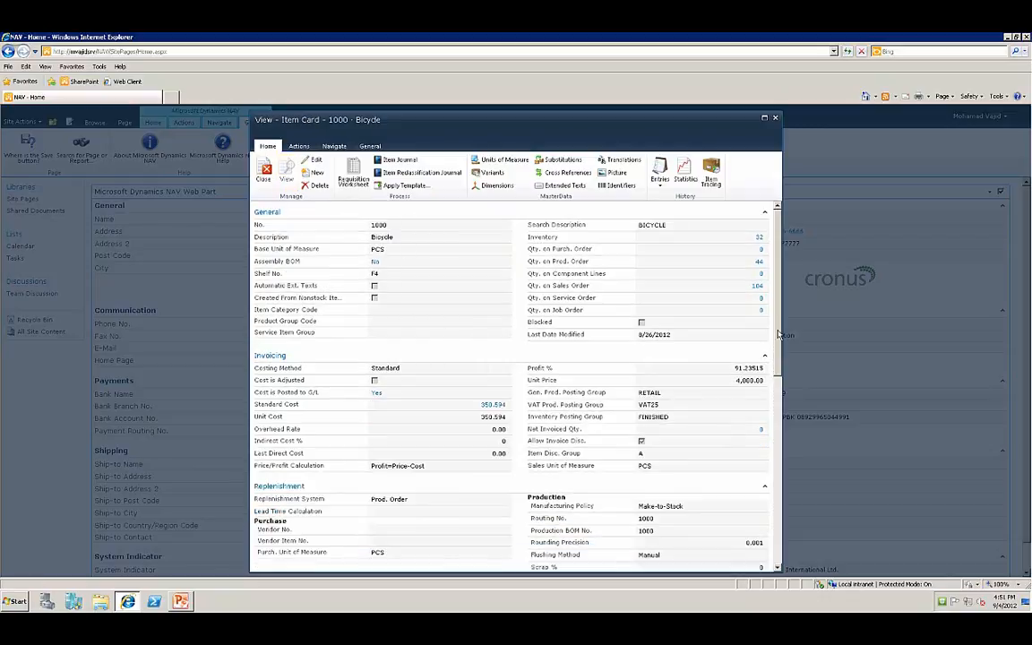
left_click(776, 118)
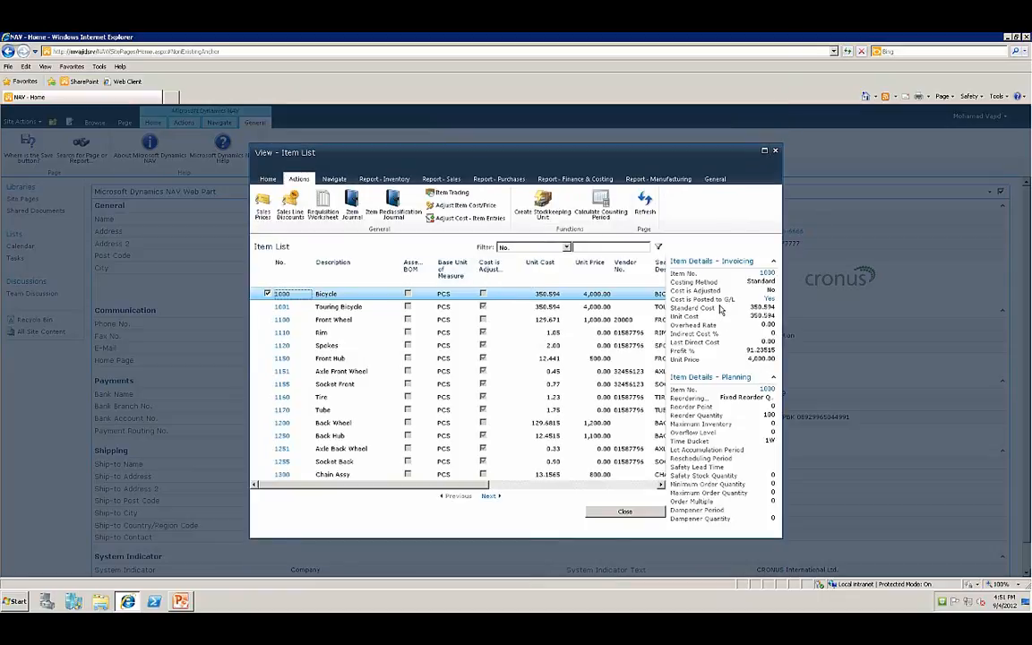
left_click(620, 515)
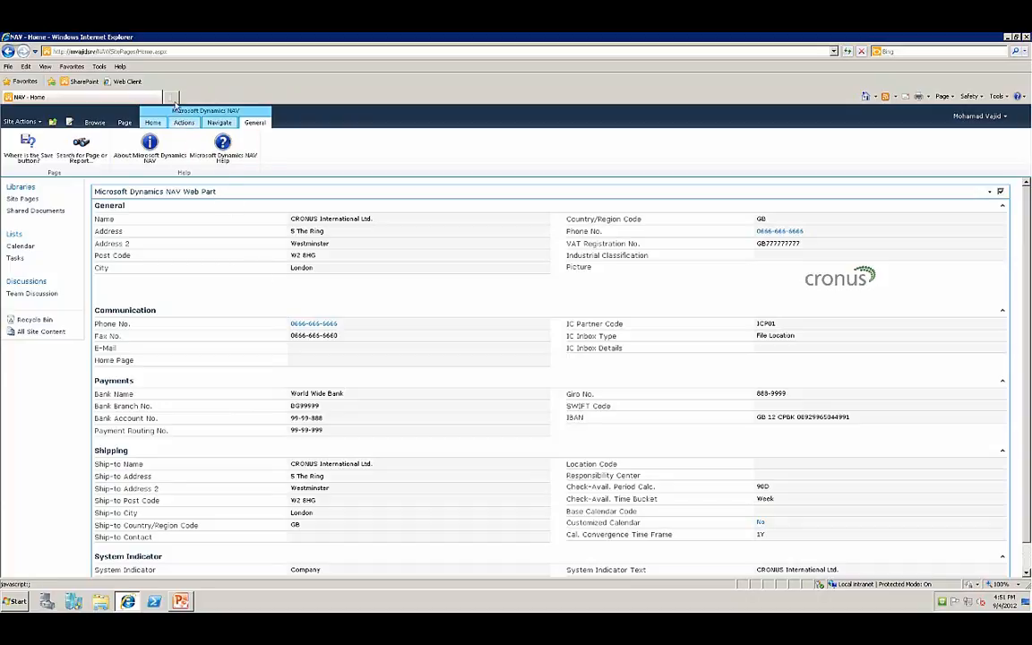
Open the NAV Web Client in a new browser tab and dismiss the demonstration company message.
left_click(173, 97)
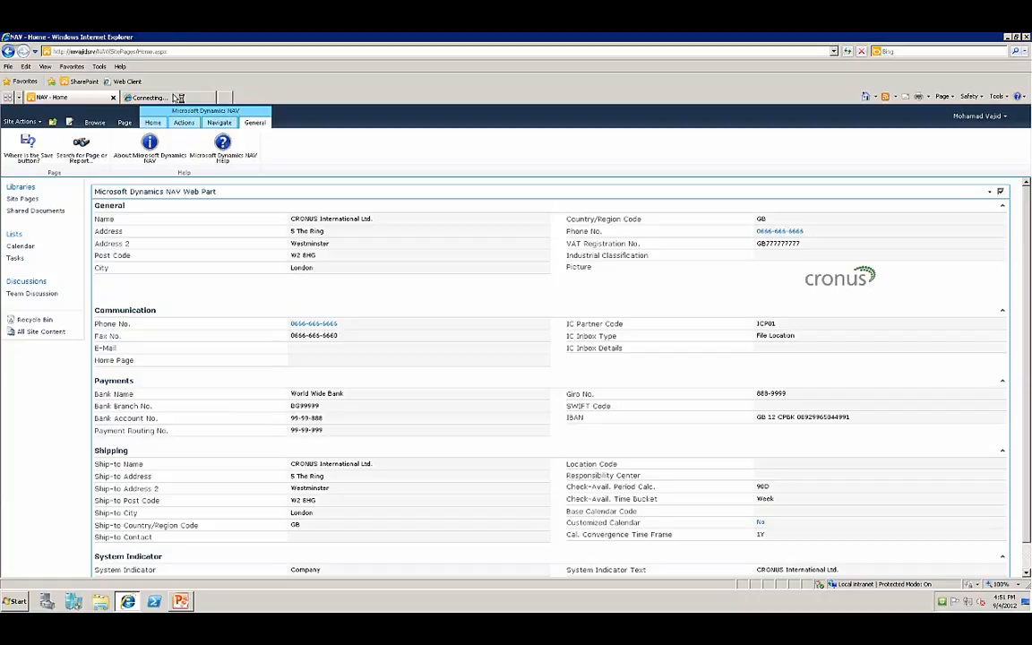
left_click(127, 81)
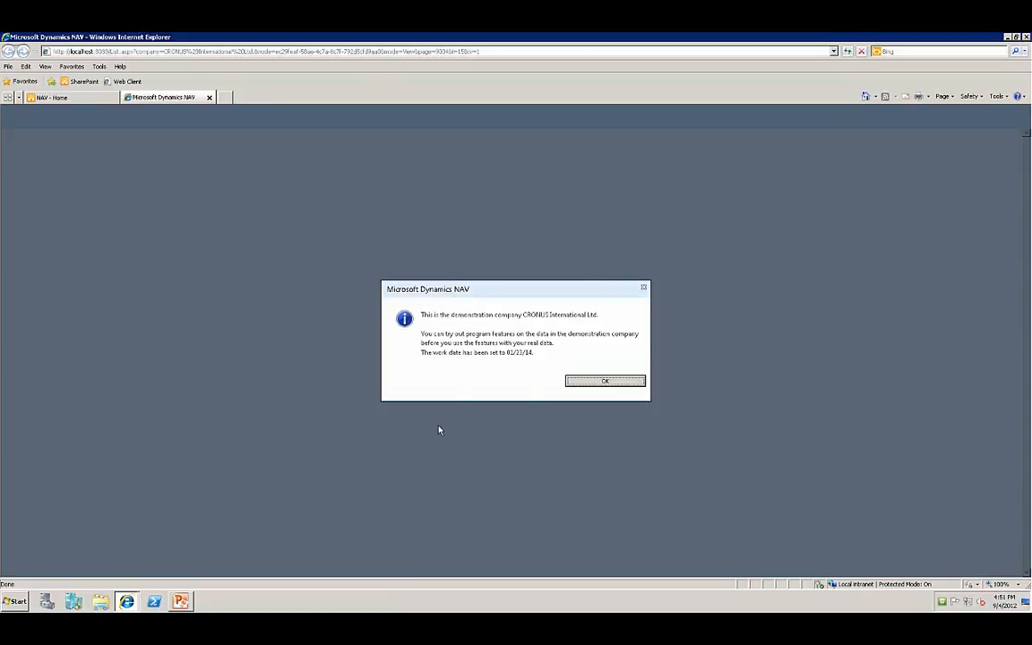
left_click(608, 381)
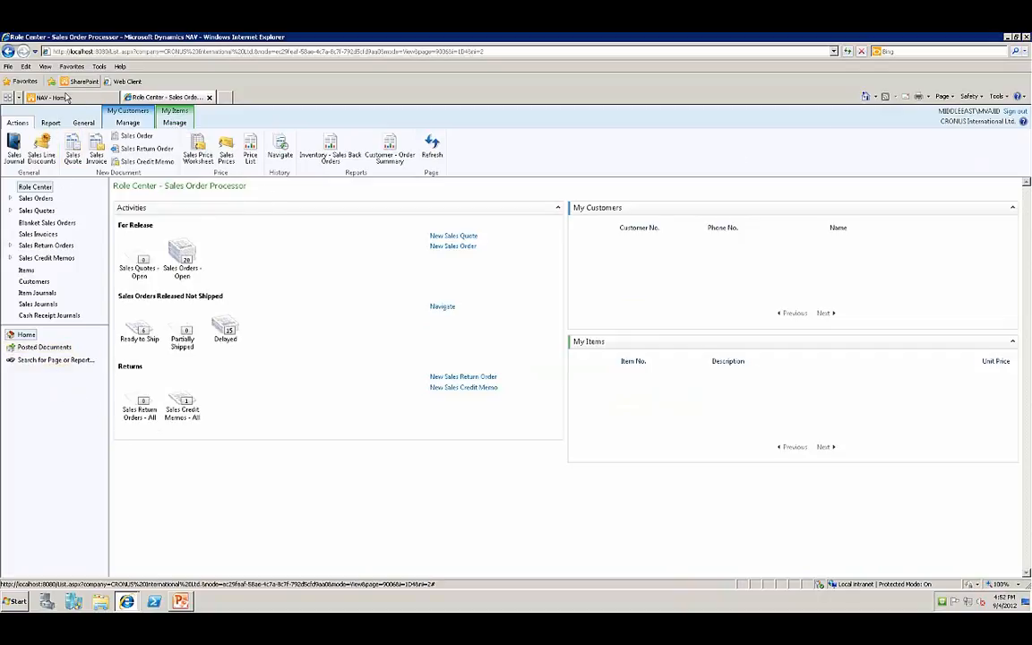
Search the NAV Web Client for "company information" and open the Company Information page.
left_click(54, 97)
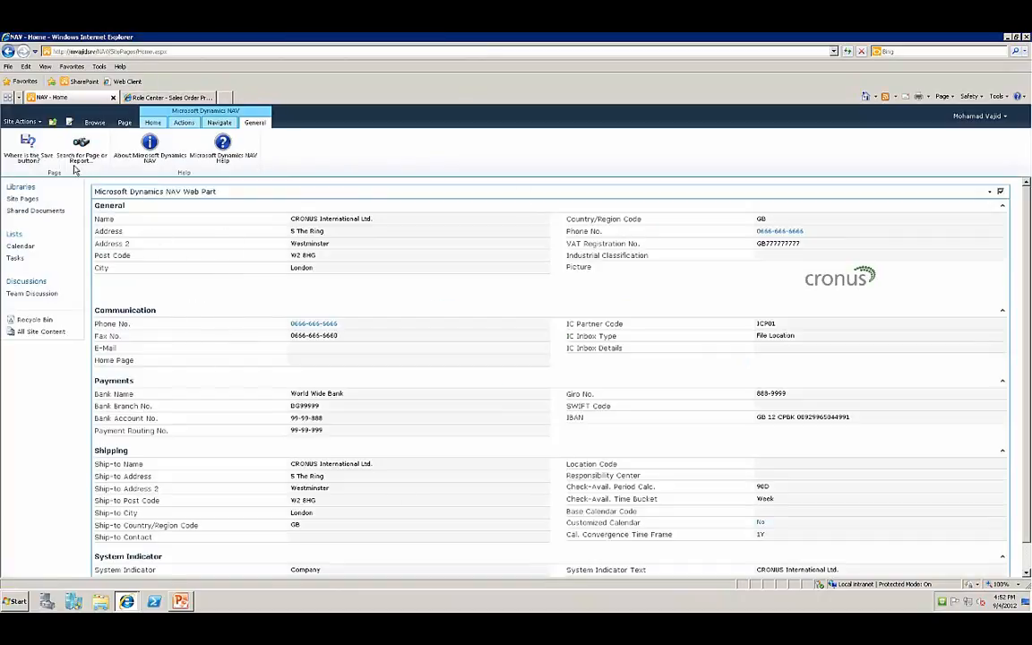
left_click(151, 95)
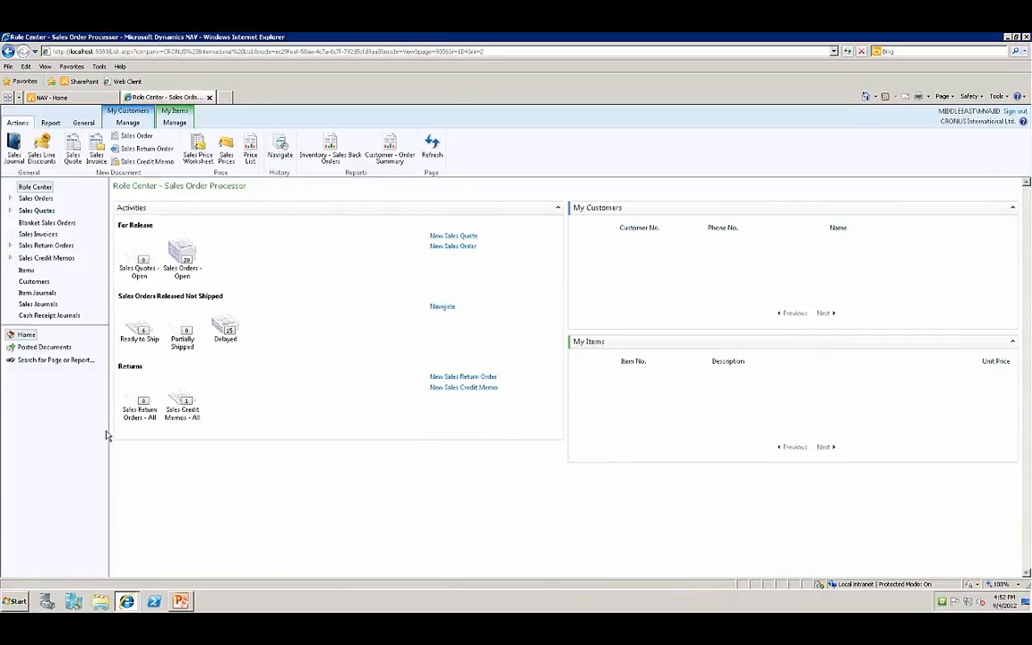
left_click(45, 360)
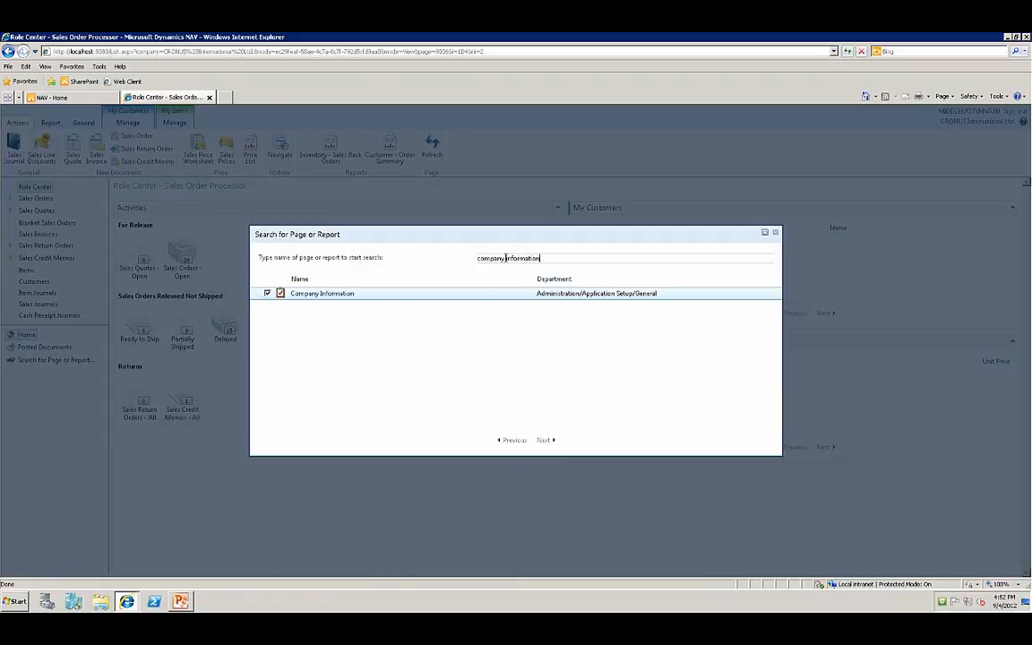
left_click(328, 299)
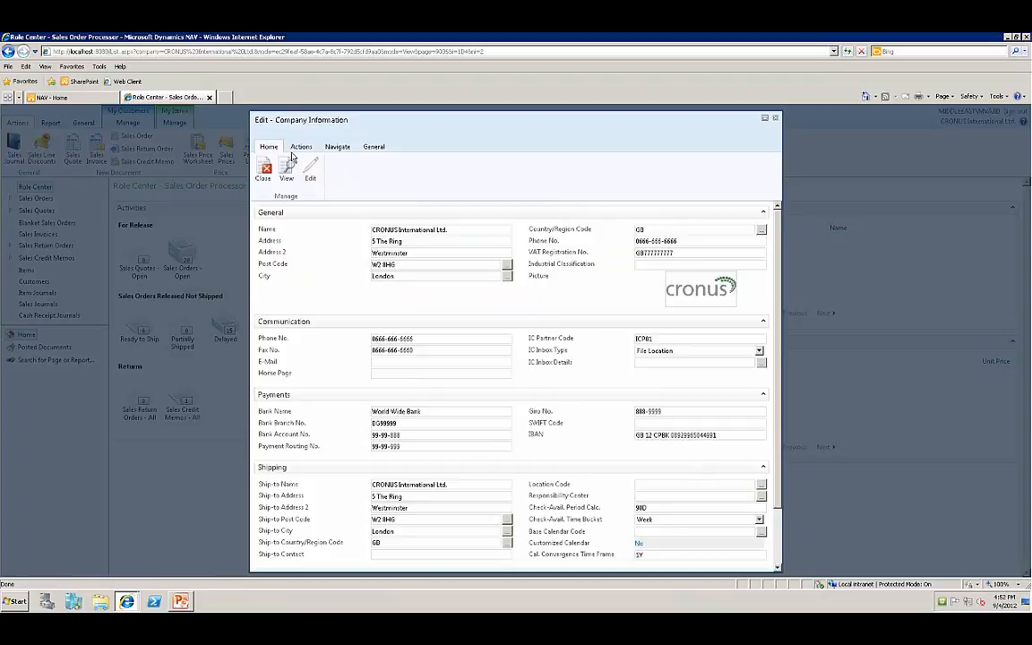
Compare the Home, Actions and Navigate commands of Company Information between the SharePoint web part and the Web Client.
left_click(59, 97)
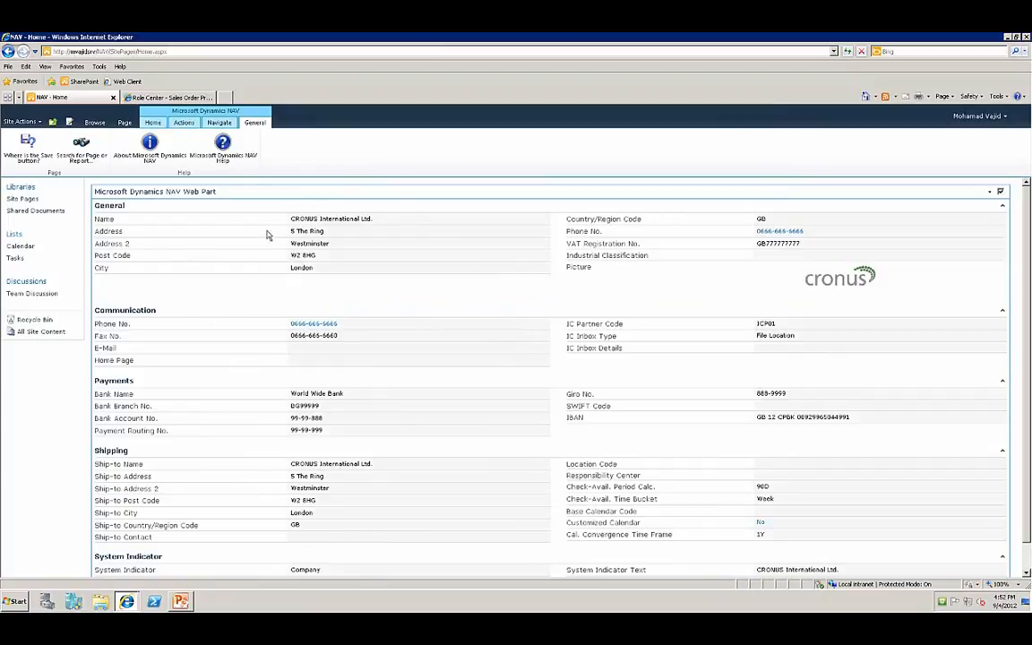
left_click(153, 124)
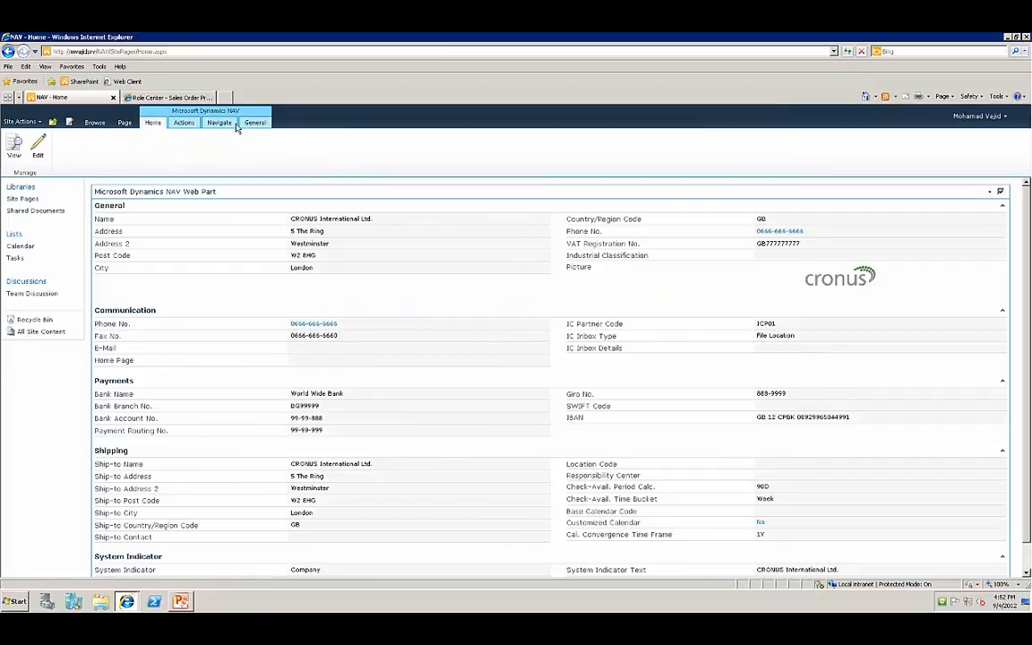
left_click(159, 99)
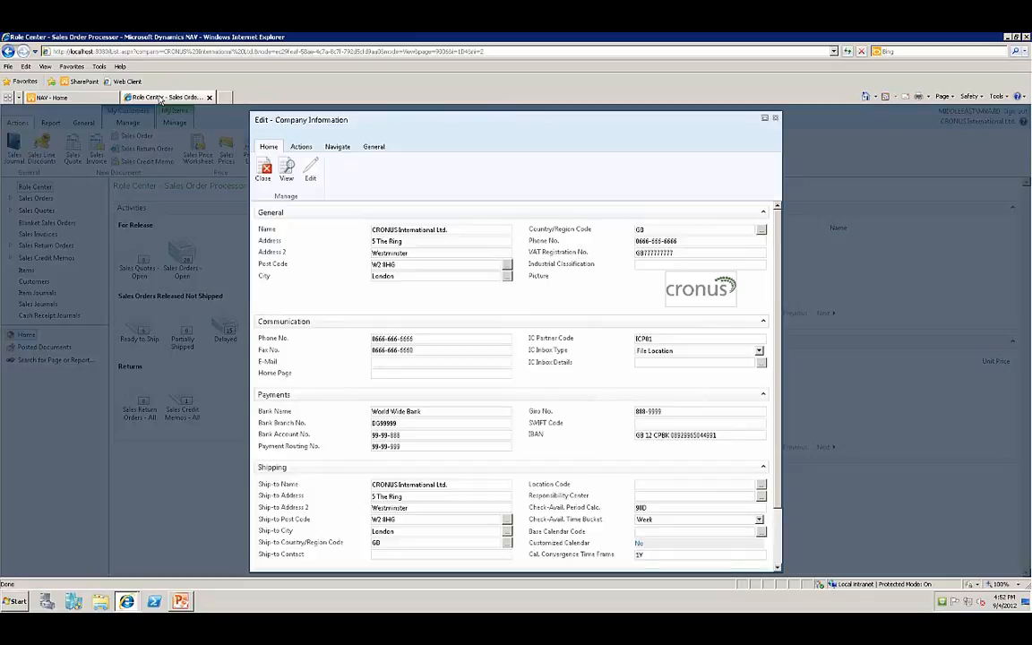
left_click(301, 146)
left_click(337, 147)
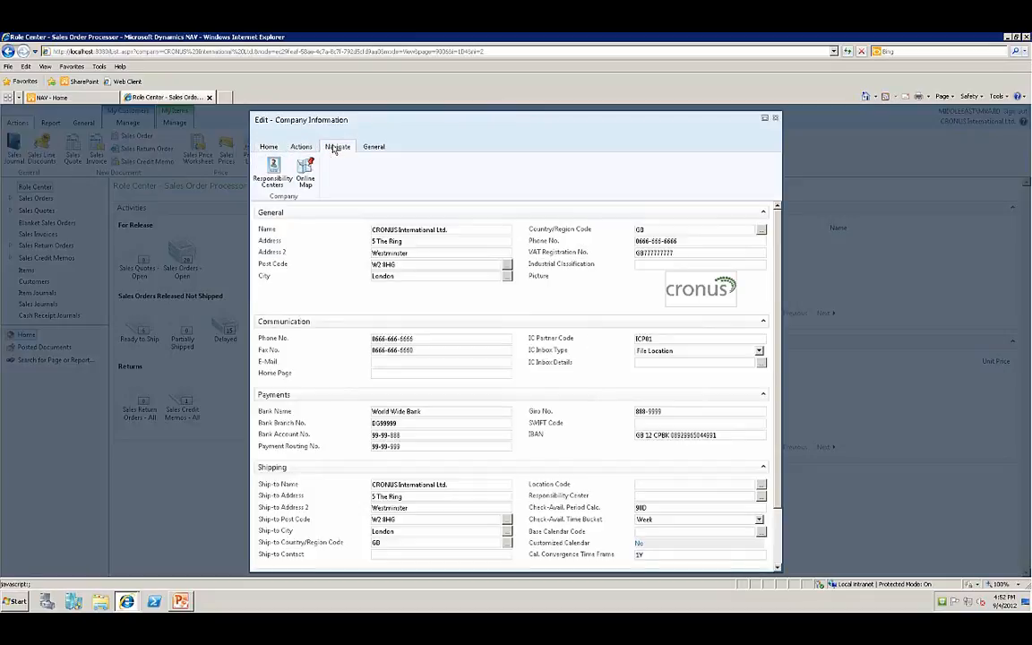
left_click(65, 97)
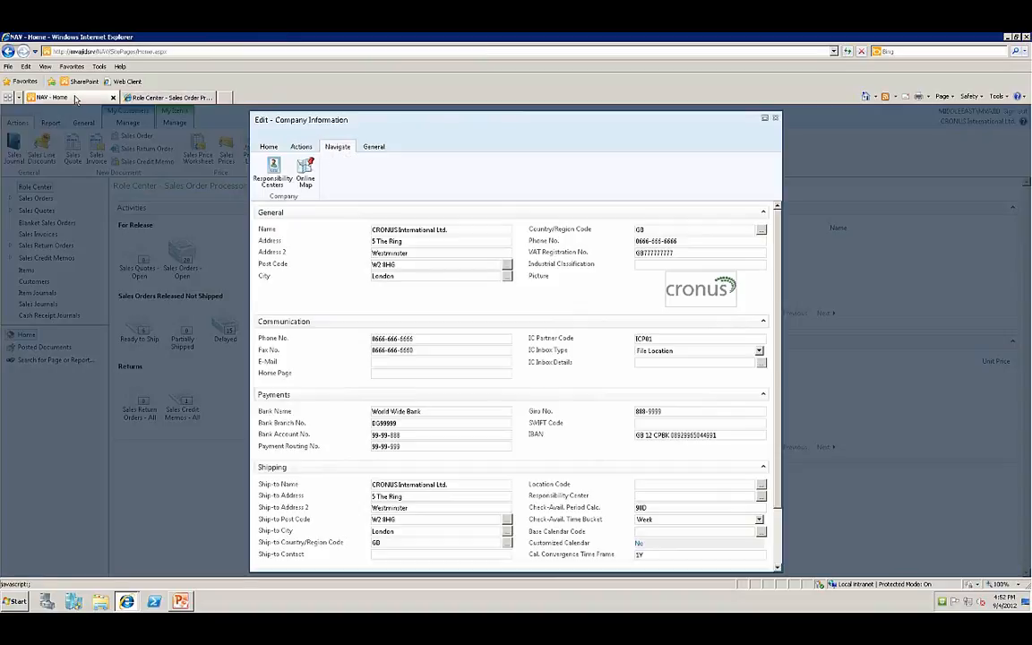
left_click(217, 124)
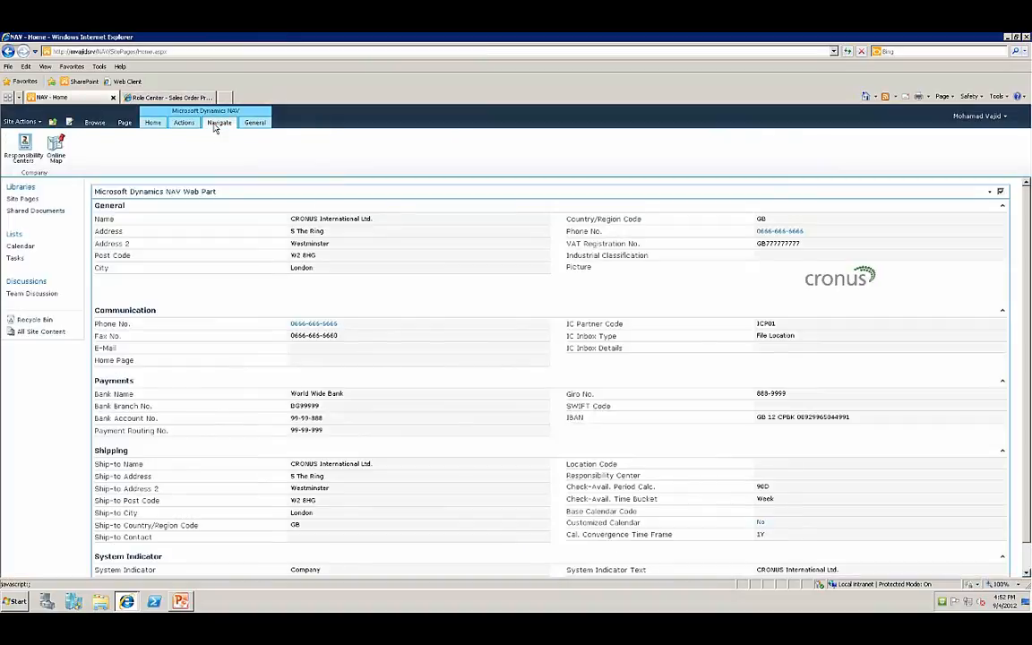
left_click(154, 123)
left_click(190, 123)
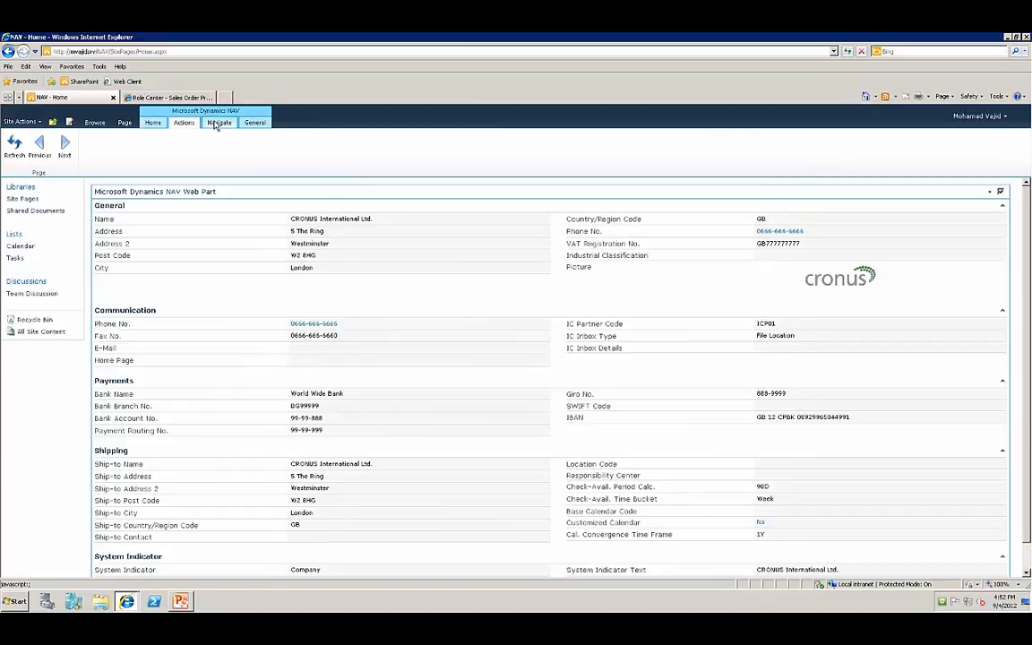
left_click(215, 123)
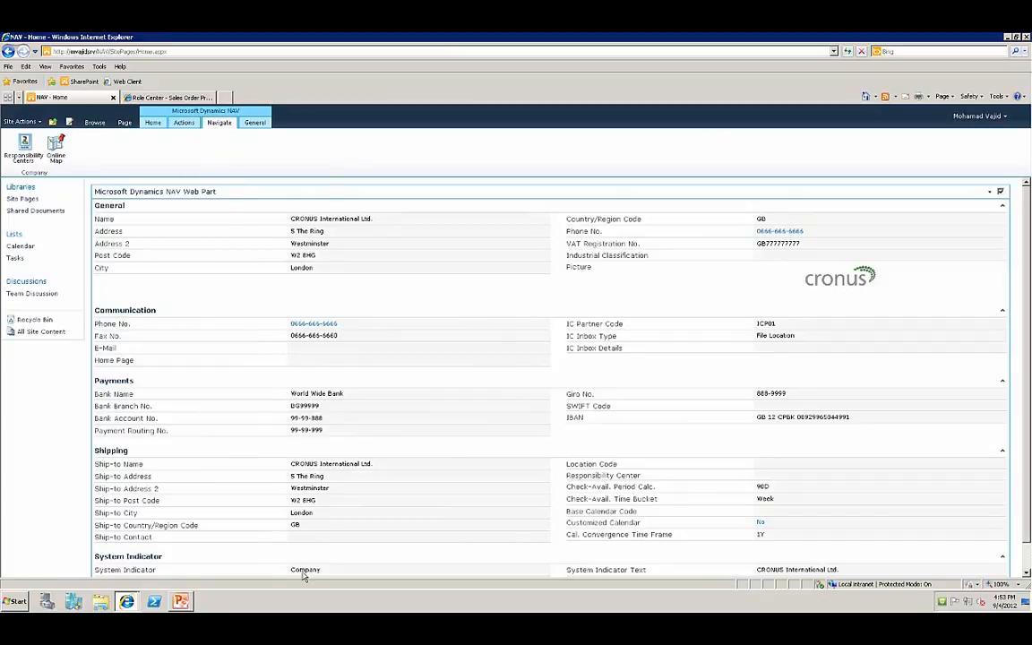
Start the Microsoft Dynamics NAV 2013 Windows client and dismiss the demonstration company message.
left_click(19, 606)
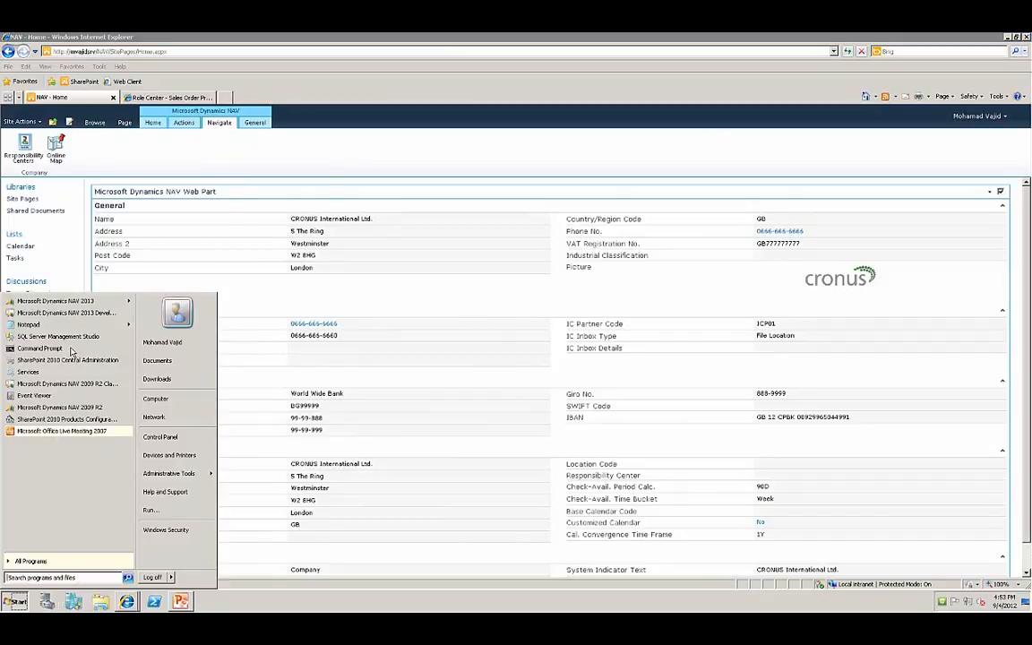
left_click(64, 302)
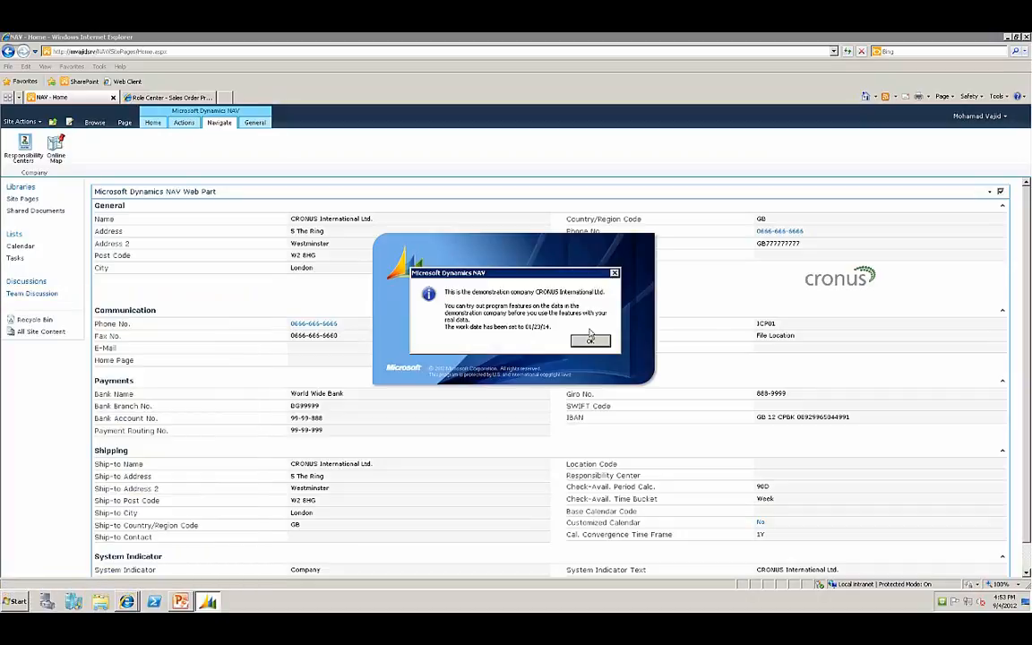
left_click(588, 339)
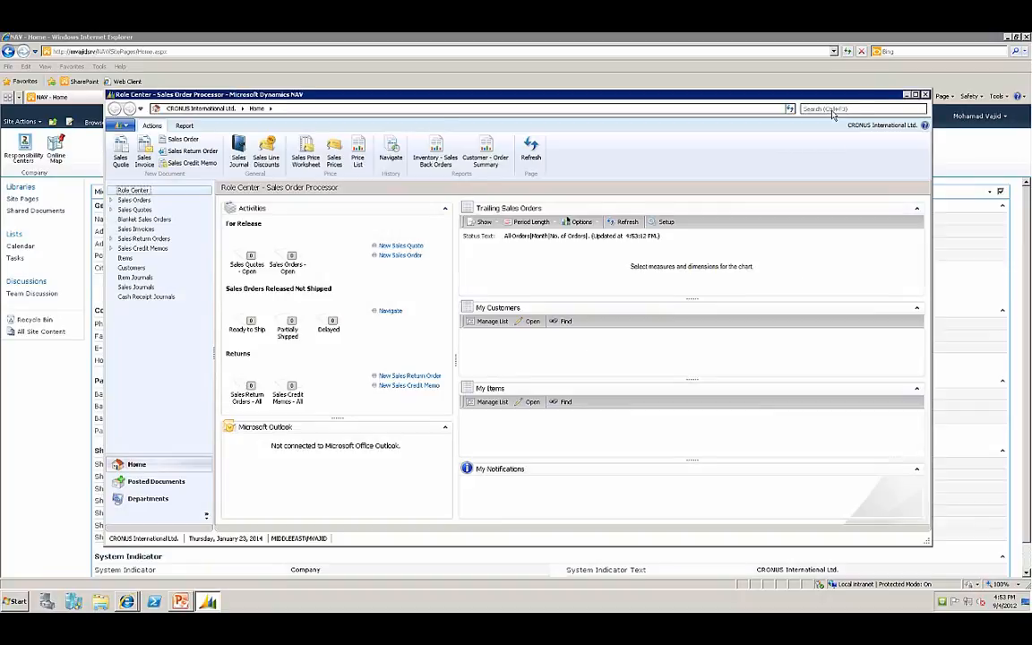
Search the Windows client for "company information" and open the Company Information page.
left_click(833, 109)
type("company")
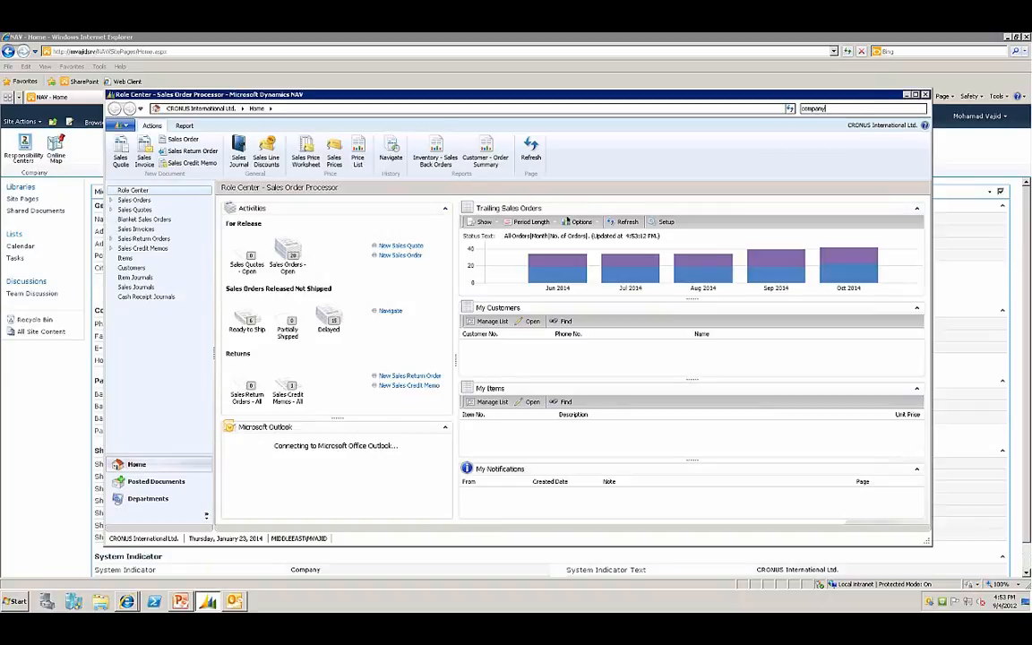
type(" information")
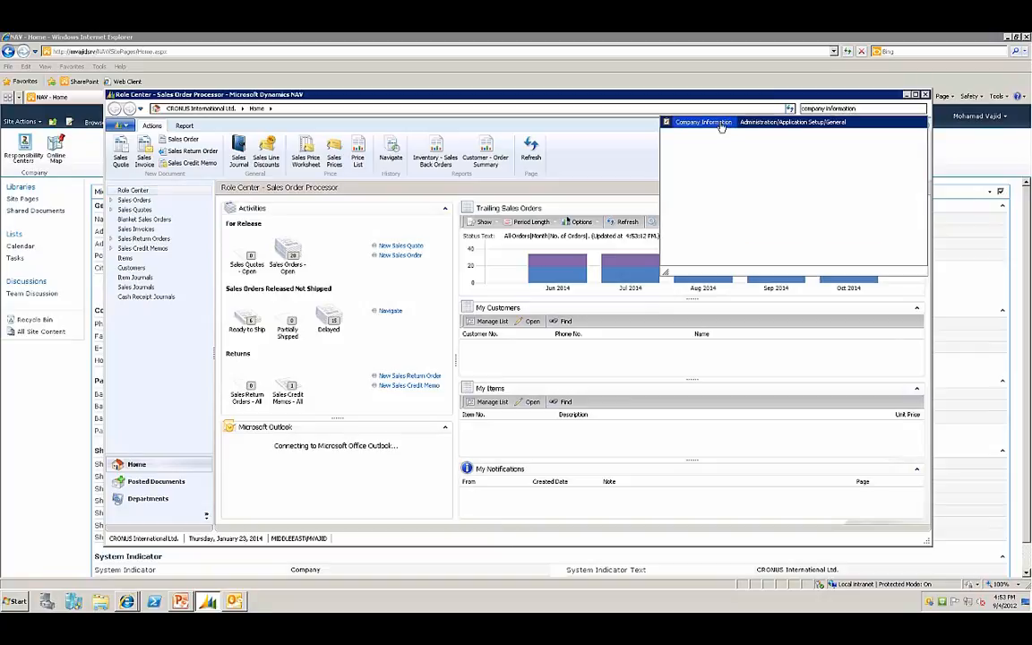
left_click(721, 127)
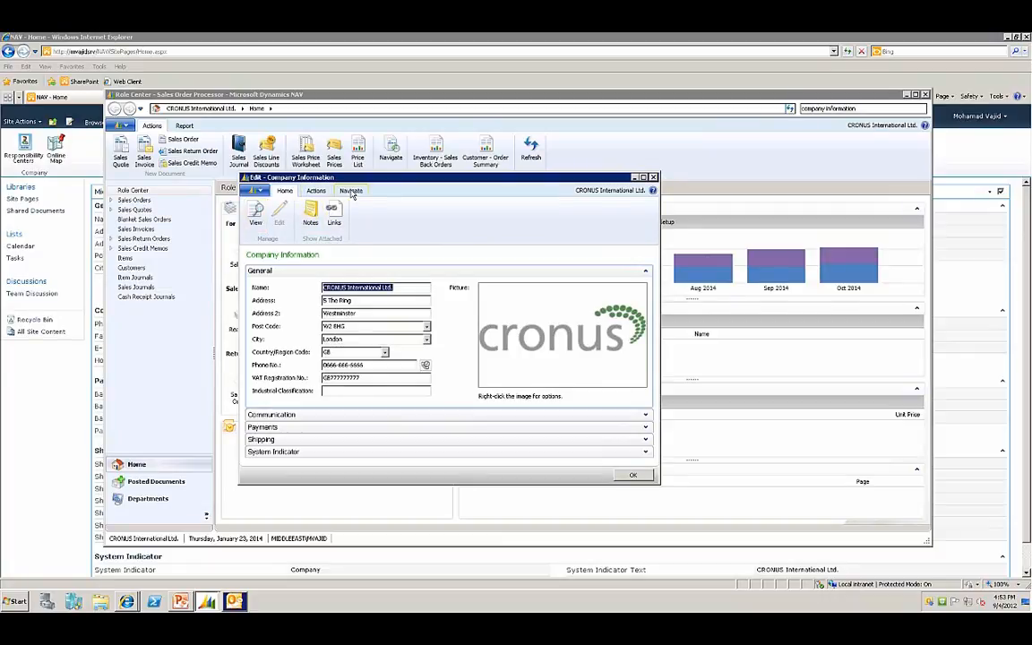
Compare the Actions and Navigate commands of Company Information in the Windows client with those in SharePoint and the Web Client.
left_click(316, 191)
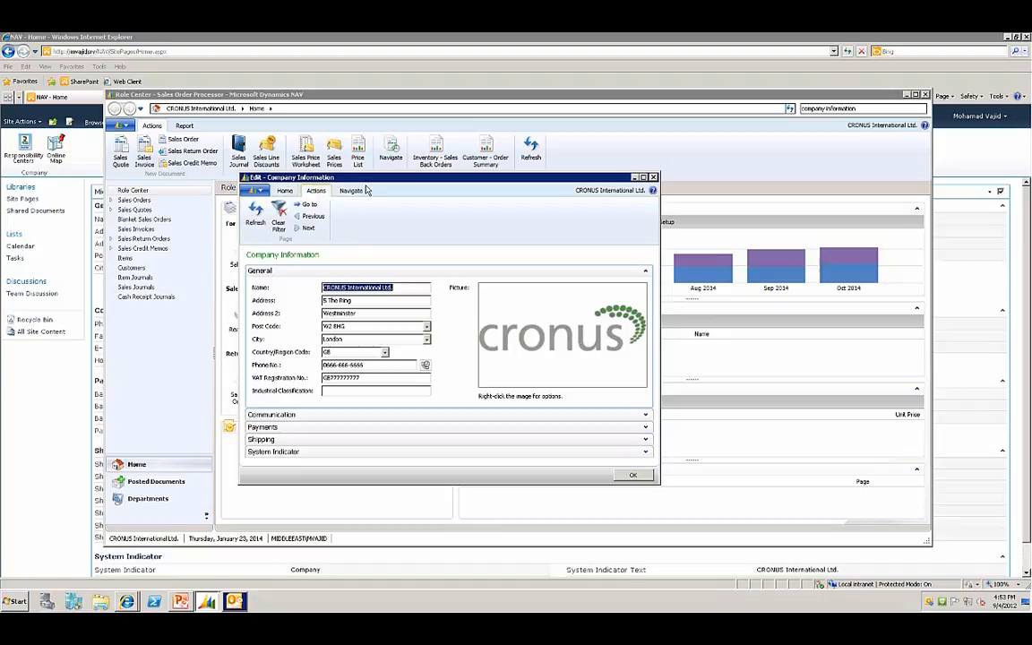
left_click(350, 190)
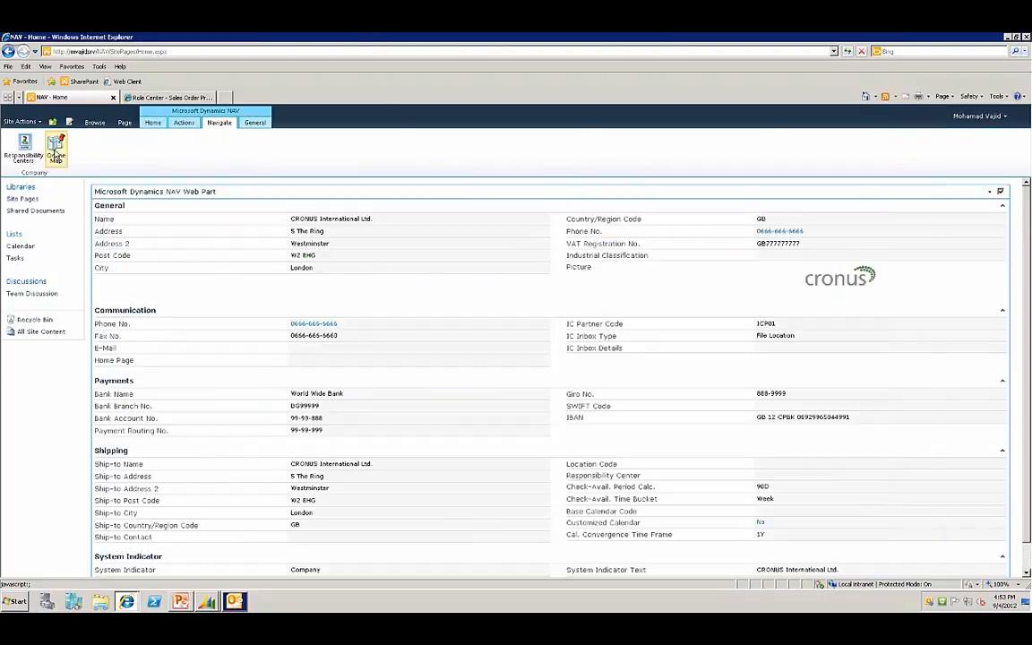
left_click(161, 96)
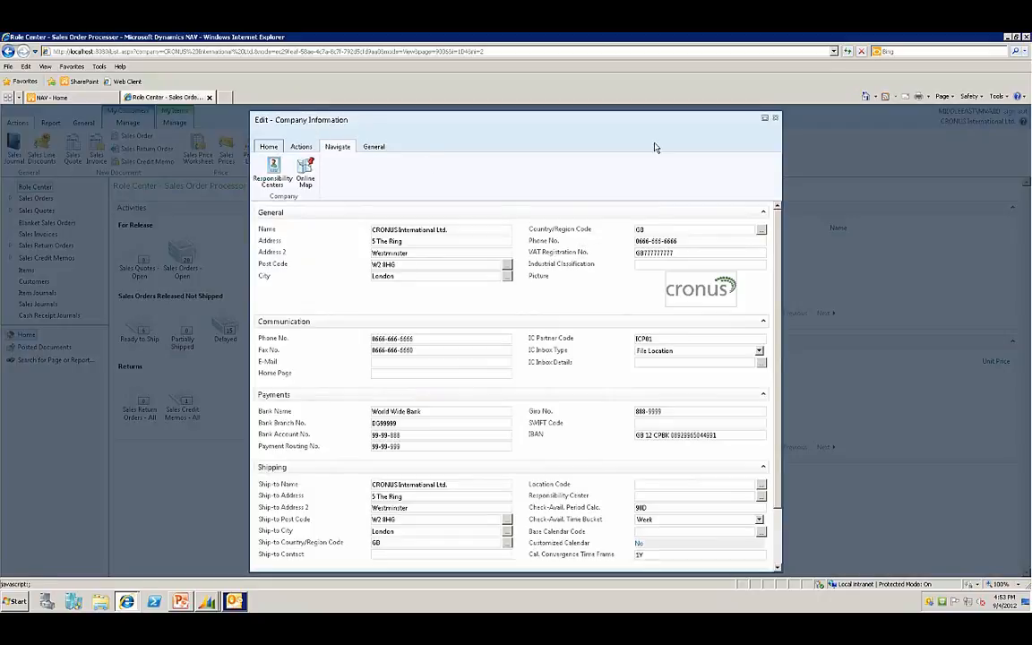
Close Company Information in the Web Client and compare its Role Center with the NAV home page in SharePoint.
left_click(777, 118)
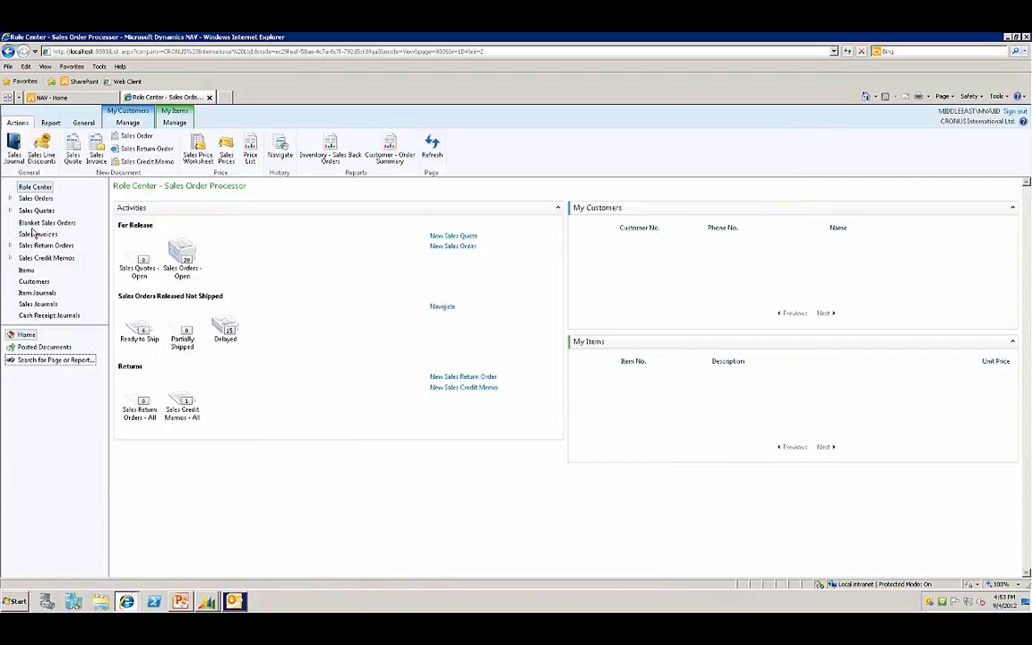
left_click(50, 96)
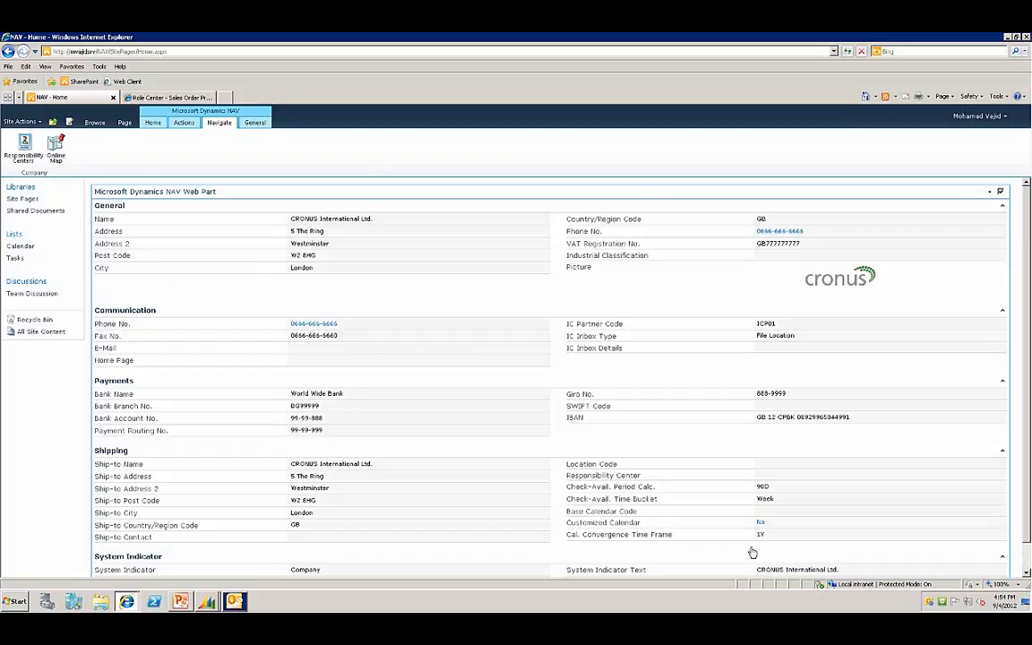
left_click(144, 97)
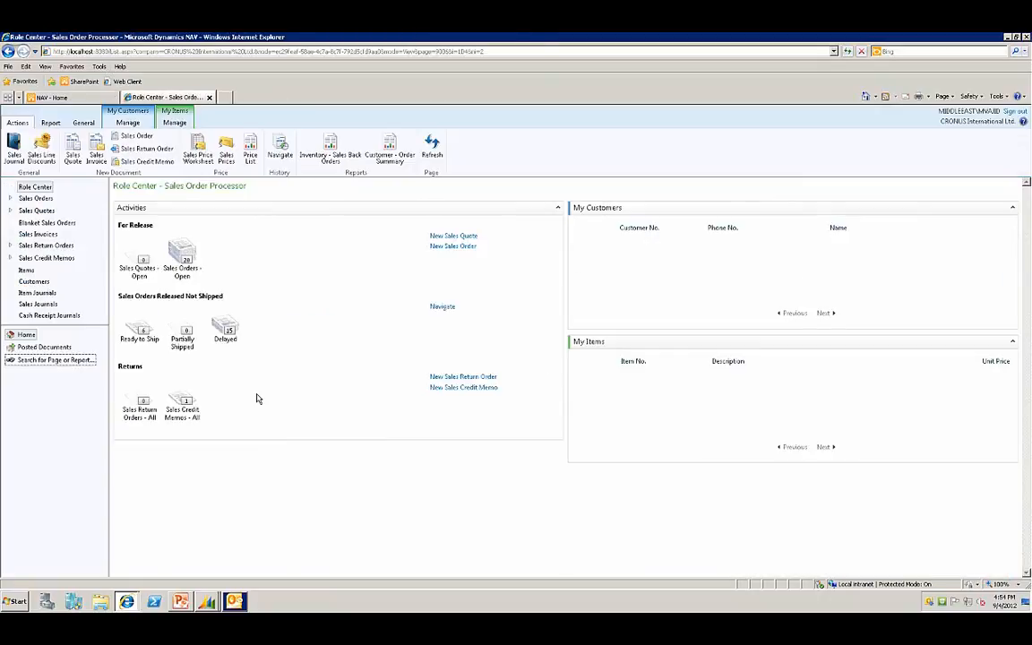
left_click(32, 189)
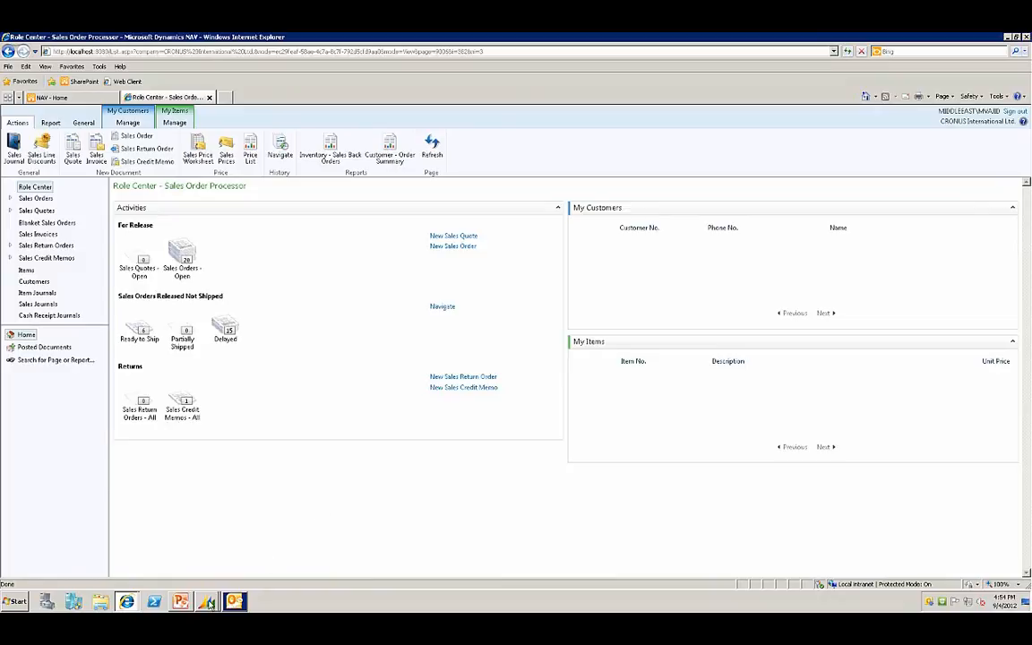
Close the Windows client's Company Information and Role Center windows, and close the Web Client page in the browser.
mouse_move(208, 602)
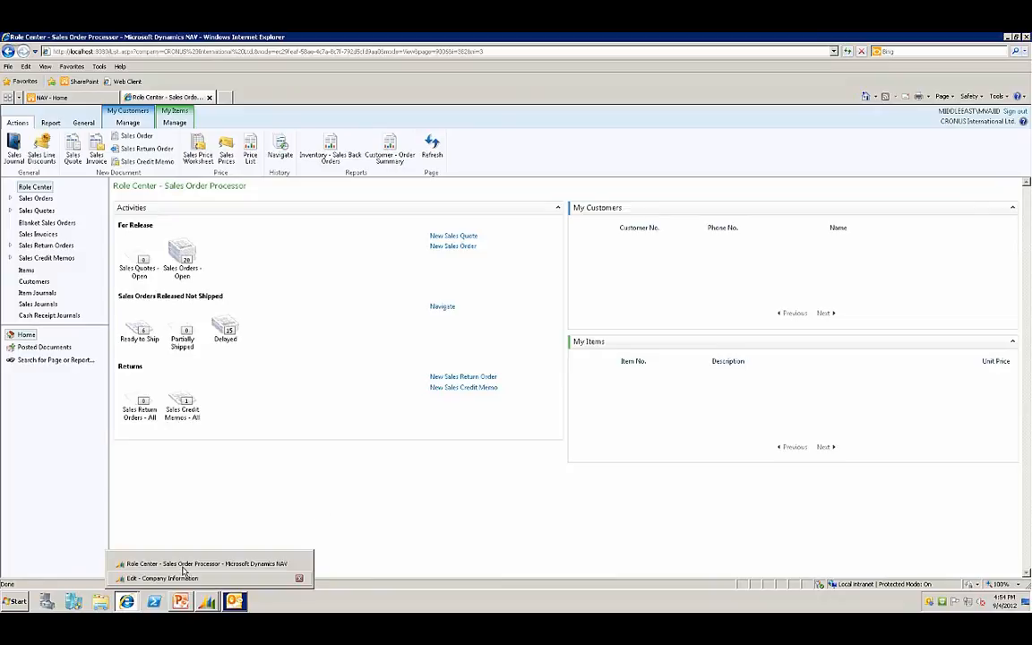
left_click(176, 578)
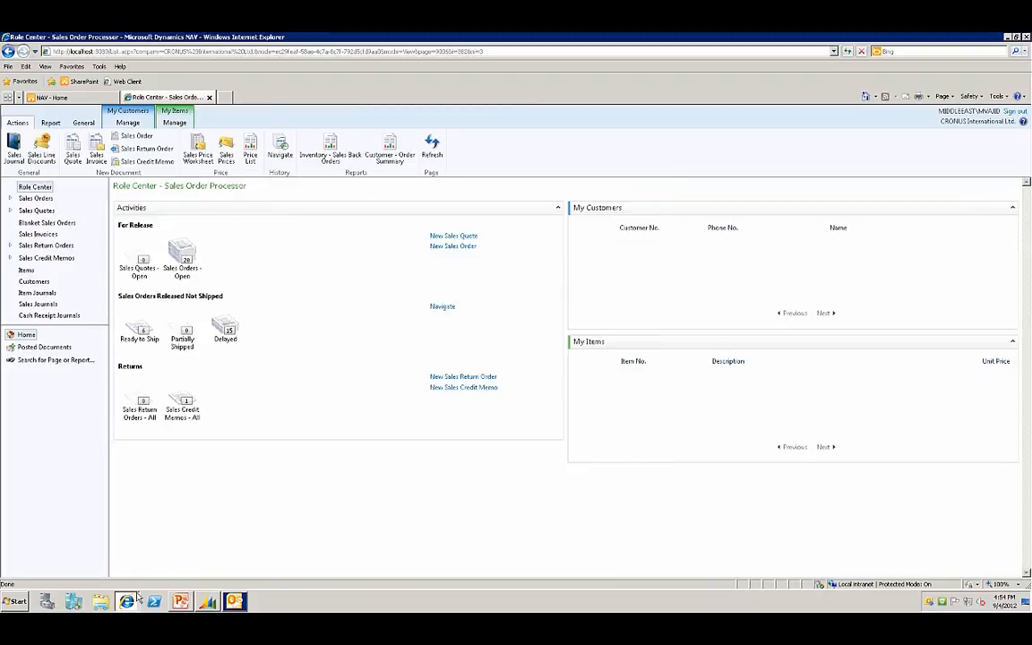
left_click(207, 601)
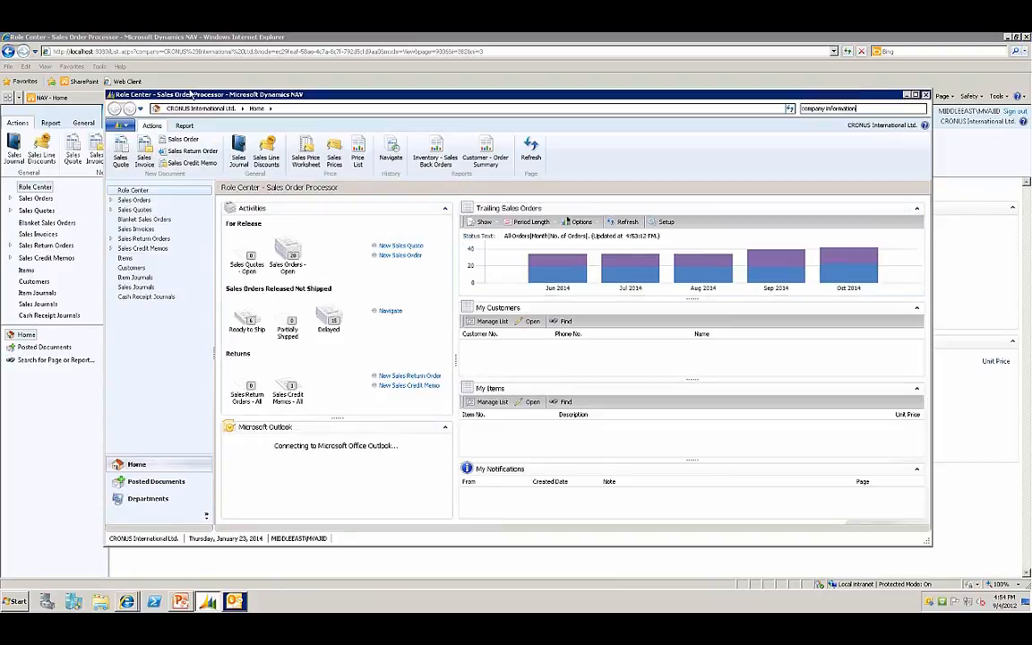
left_click(925, 95)
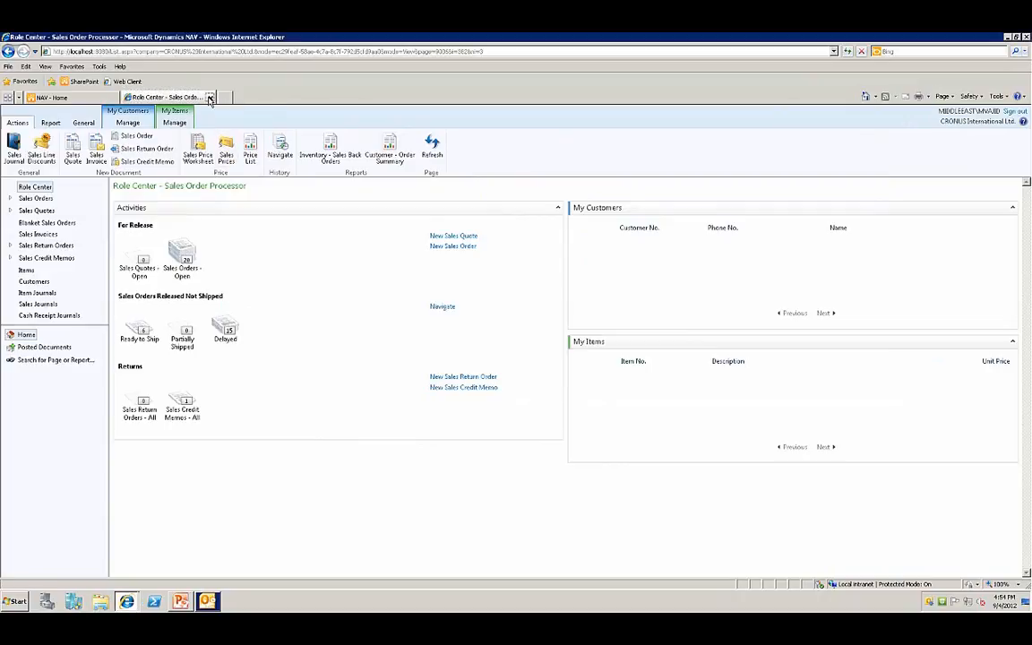
left_click(210, 99)
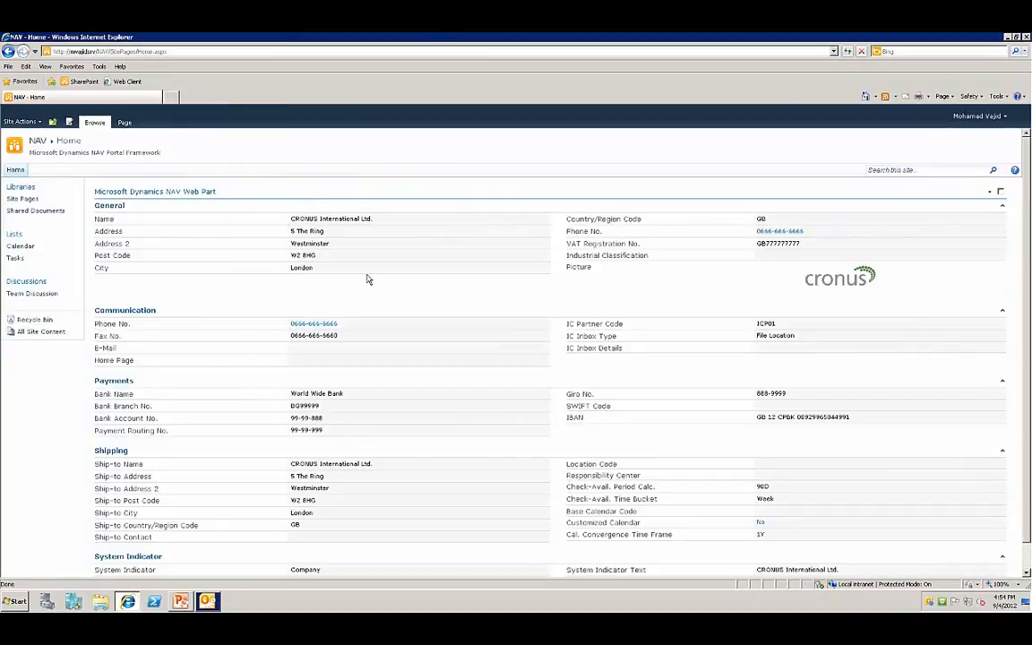
left_click(27, 124)
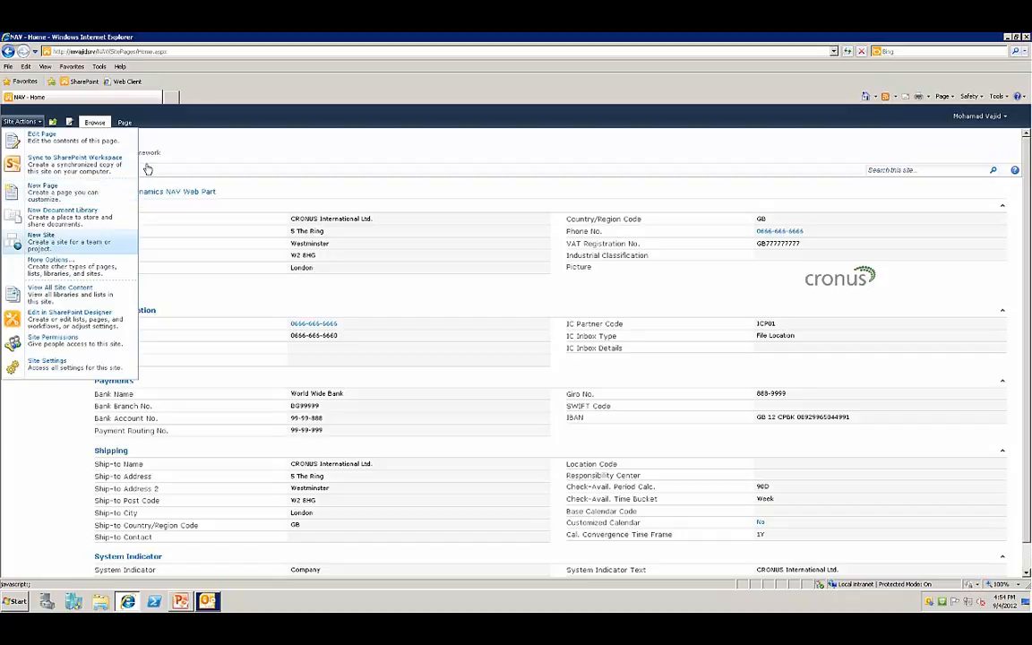
left_click(260, 144)
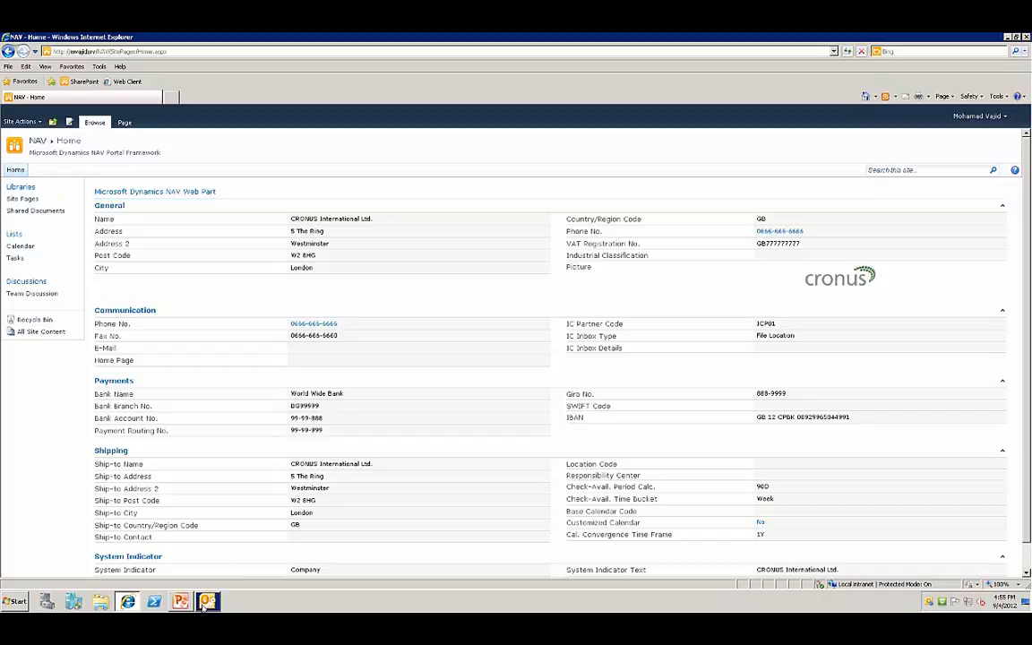
mouse_move(206, 607)
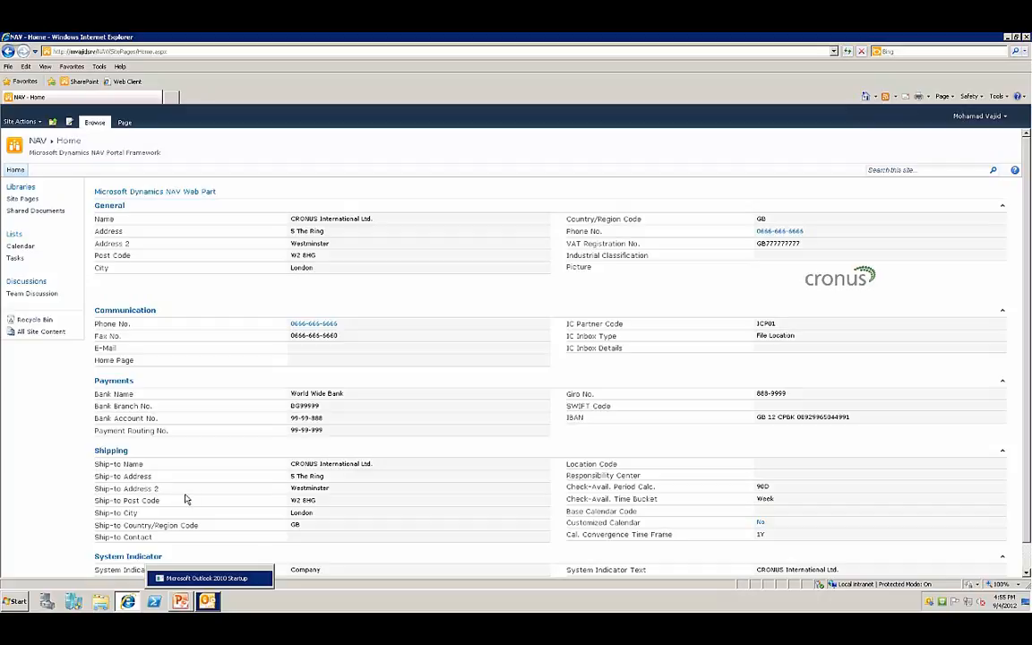